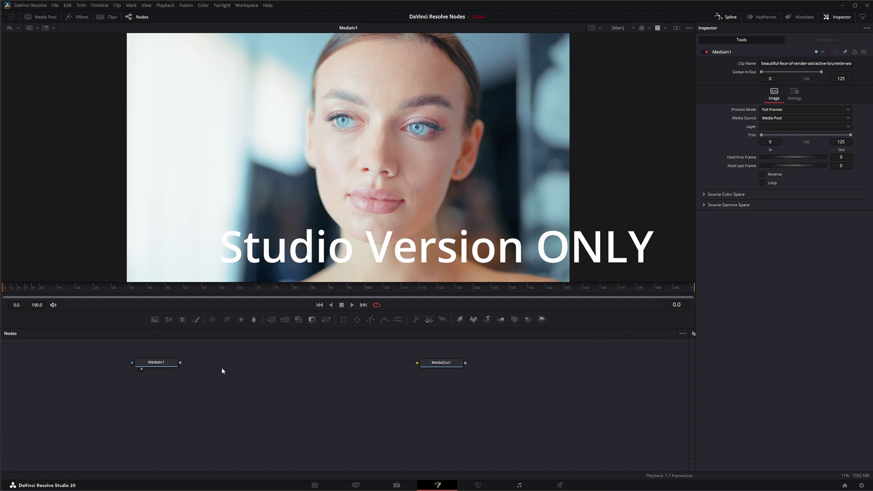
# Add a Relight (RLt) node from the tool search and place Relight1 below MediaIn1 and MediaOut1
pyautogui.hotkey('shift', 'space')
pyautogui.write('reli')
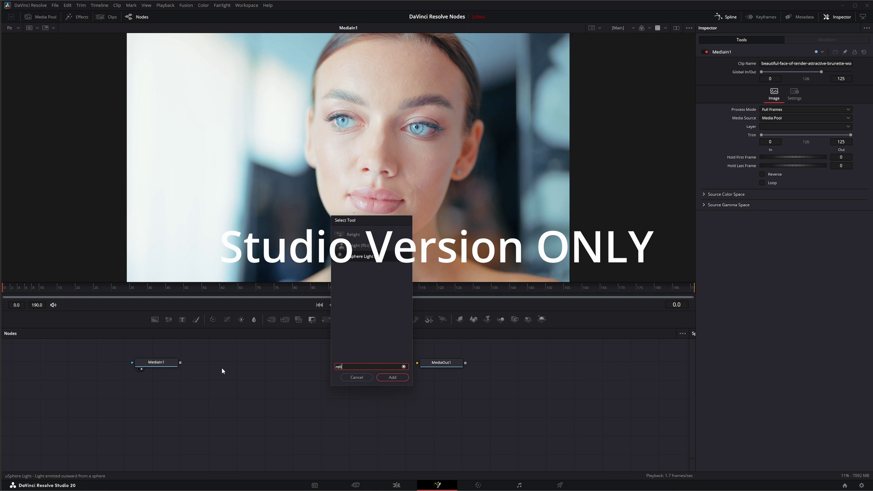
pyautogui.write('gh')
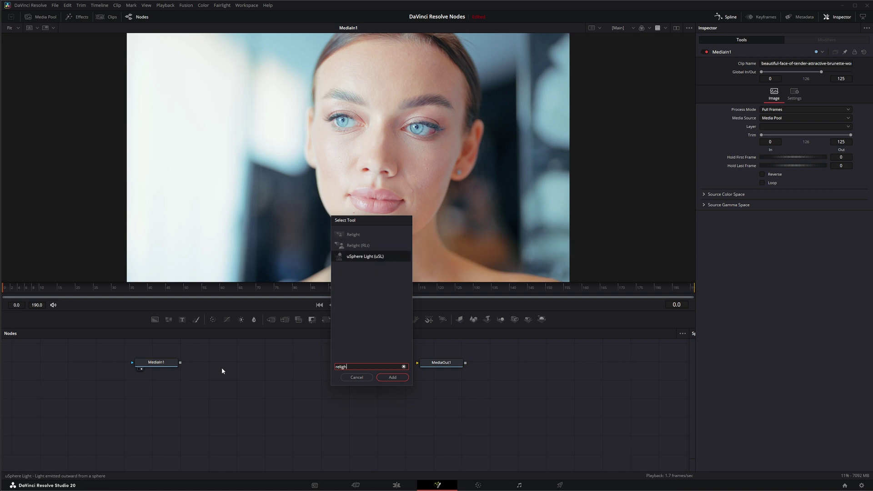
pyautogui.click(359, 245)
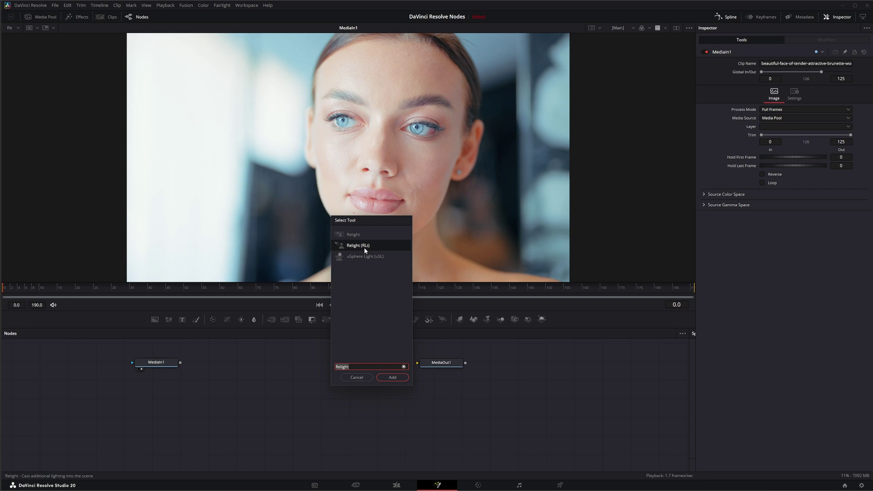
pyautogui.click(392, 376)
pyautogui.moveTo(214, 369); pyautogui.dragTo(194, 405)
# Search 'reli', add the AIRelight1 node, and position it just right of Relight1
pyautogui.click(253, 401)
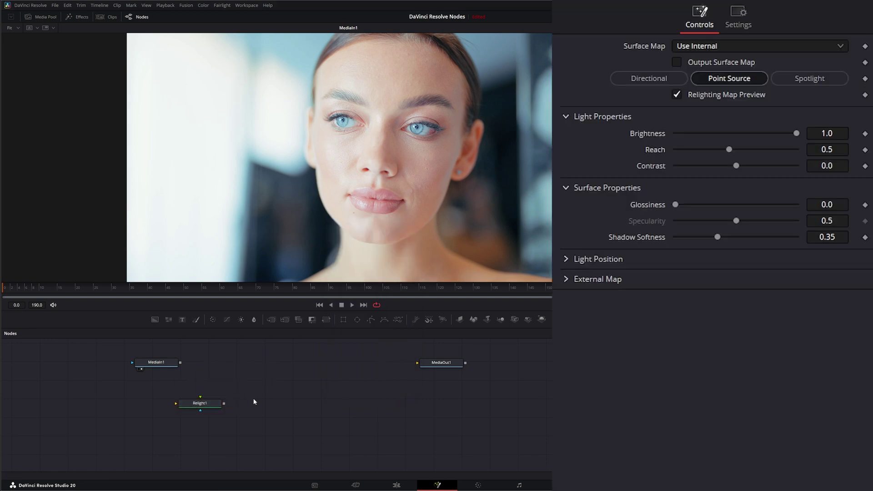
pyautogui.hotkey('shift', 'space')
pyautogui.write('reli')
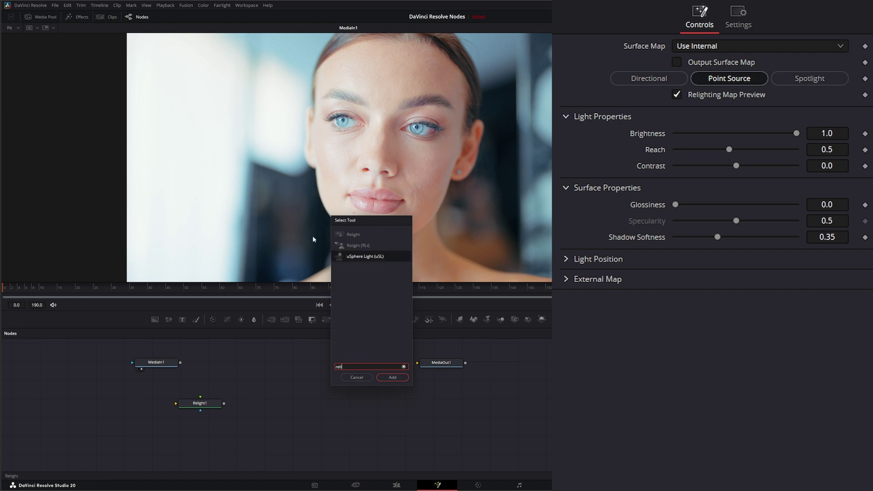
pyautogui.click(353, 234)
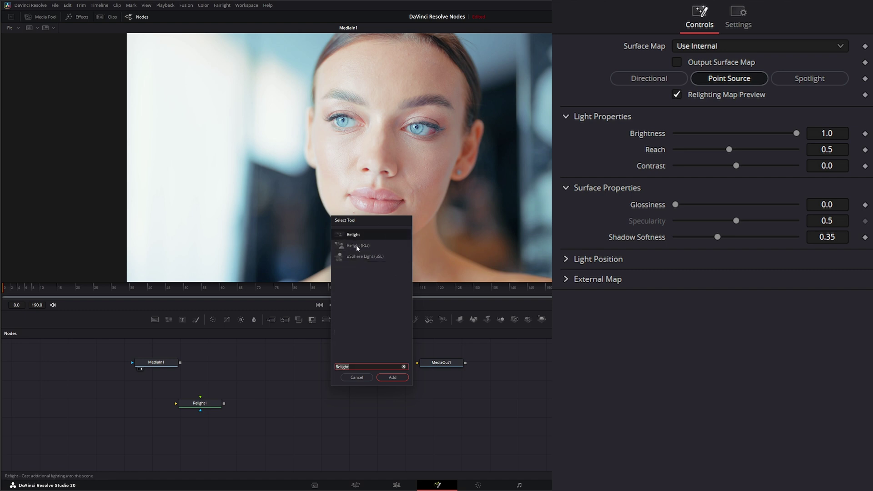
pyautogui.click(393, 377)
pyautogui.moveTo(252, 400)
pyautogui.mouseDown()
pyautogui.moveTo(276, 410)
pyautogui.moveTo(268, 405)
pyautogui.mouseUp()
pyautogui.moveTo(166, 388); pyautogui.dragTo(228, 415)
pyautogui.moveTo(234, 381); pyautogui.dragTo(288, 404)
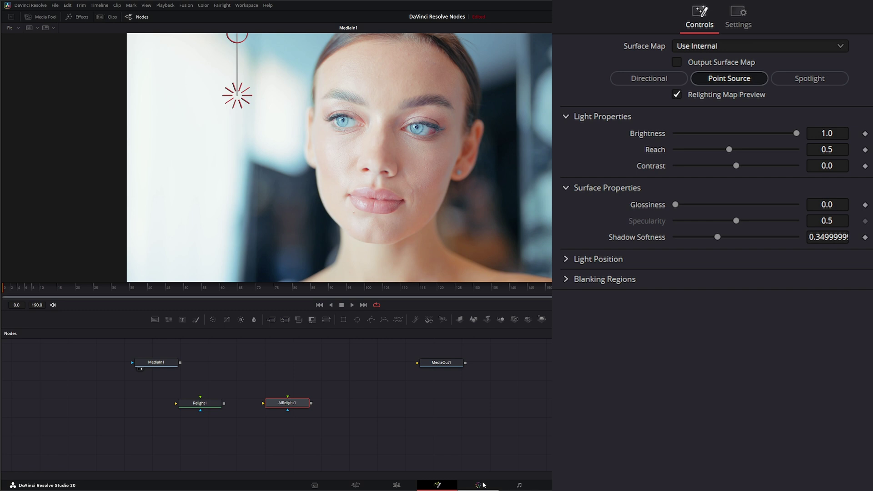
# Nudge AIRelight1 toward Relight1 and expand the External Map and Blanking Regions sections in the Inspector
pyautogui.moveTo(294, 404); pyautogui.dragTo(275, 406)
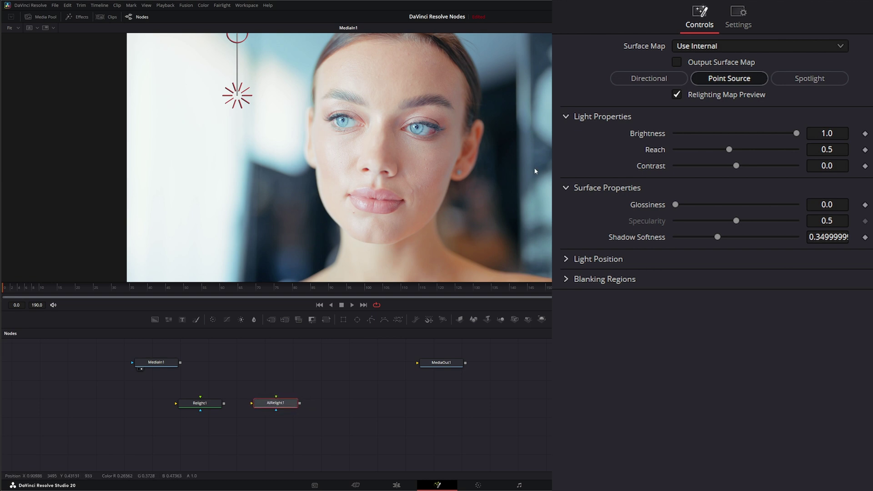
pyautogui.moveTo(169, 397); pyautogui.dragTo(225, 421)
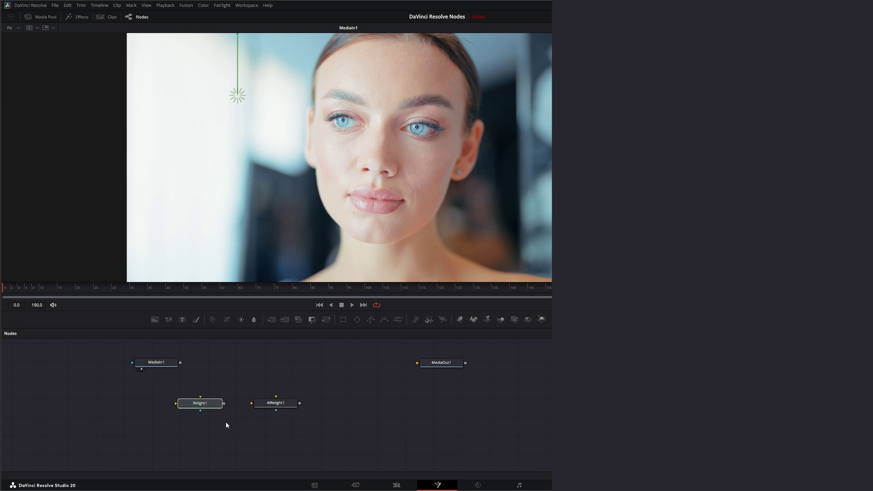
pyautogui.click(273, 403)
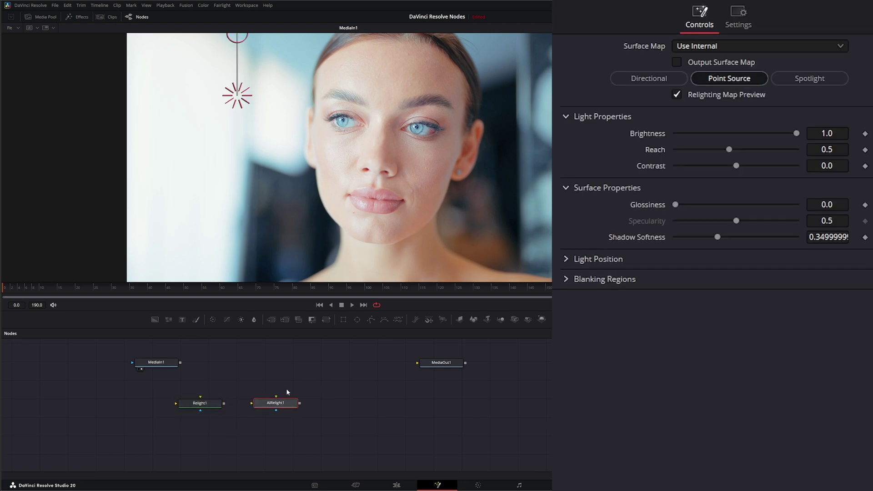
pyautogui.click(201, 406)
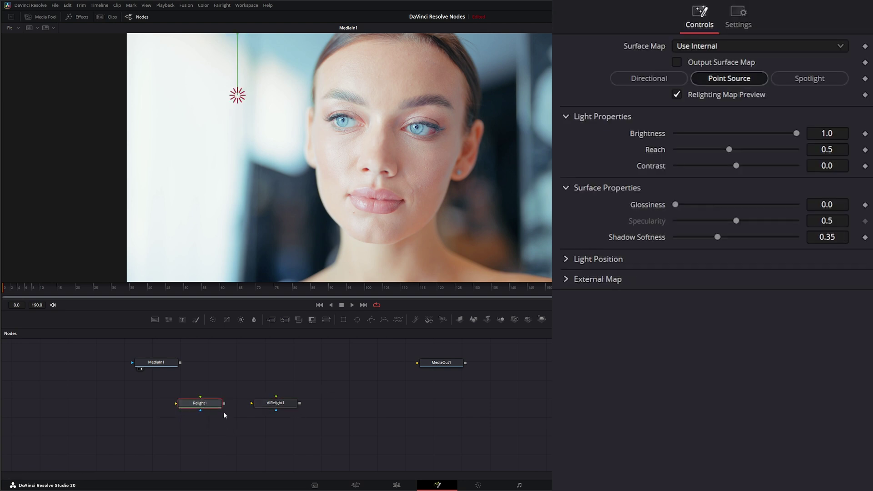
pyautogui.click(566, 278)
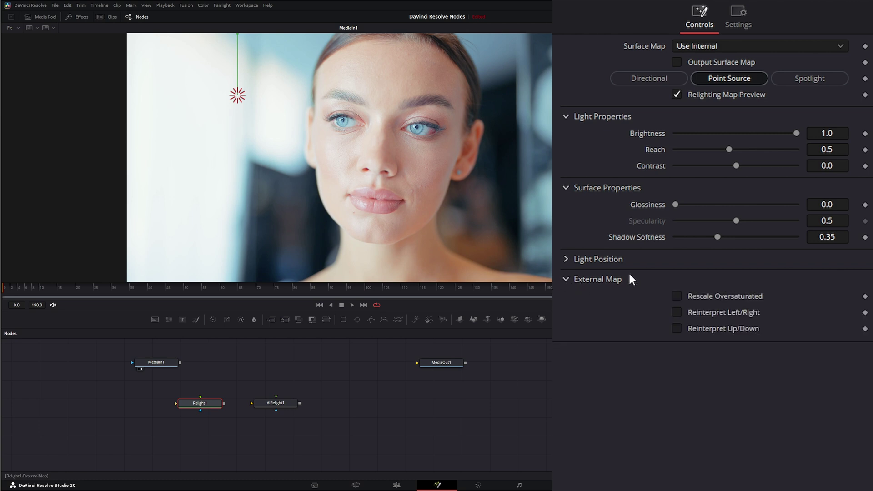
pyautogui.click(277, 403)
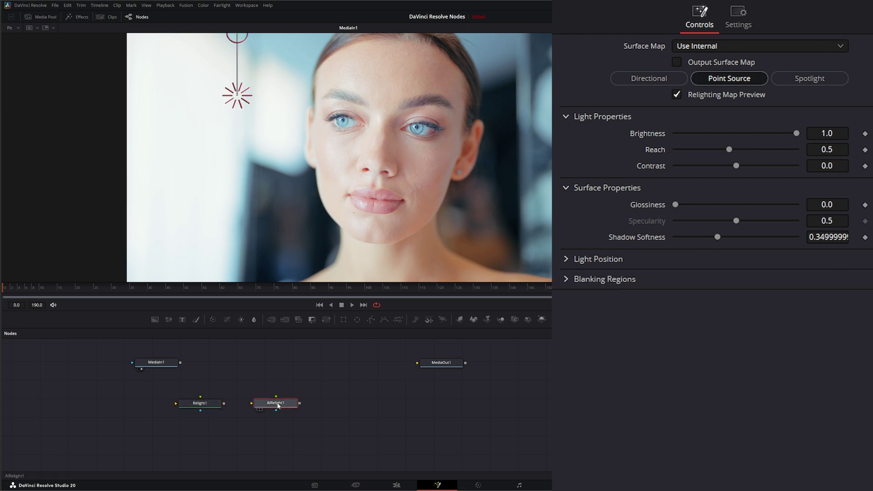
pyautogui.click(564, 278)
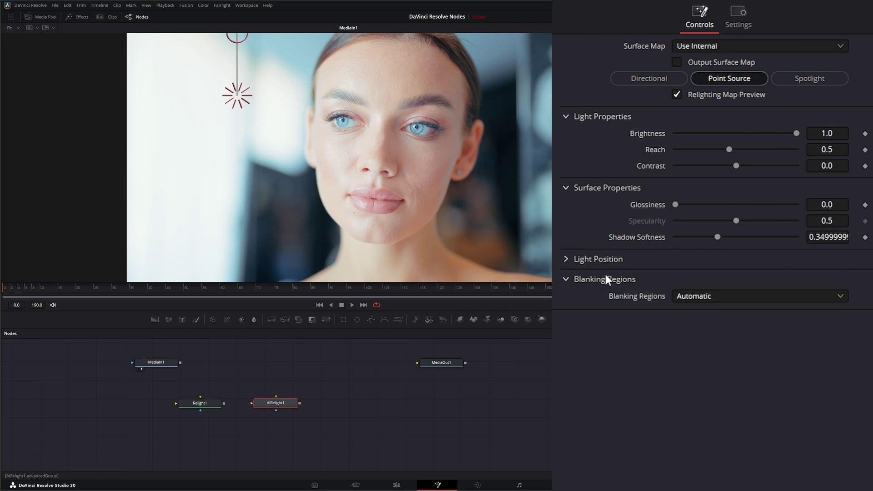
# Try Surface Map 'Use Input 2', then return AIRelight1's surface map to Use Internal
pyautogui.click(688, 47)
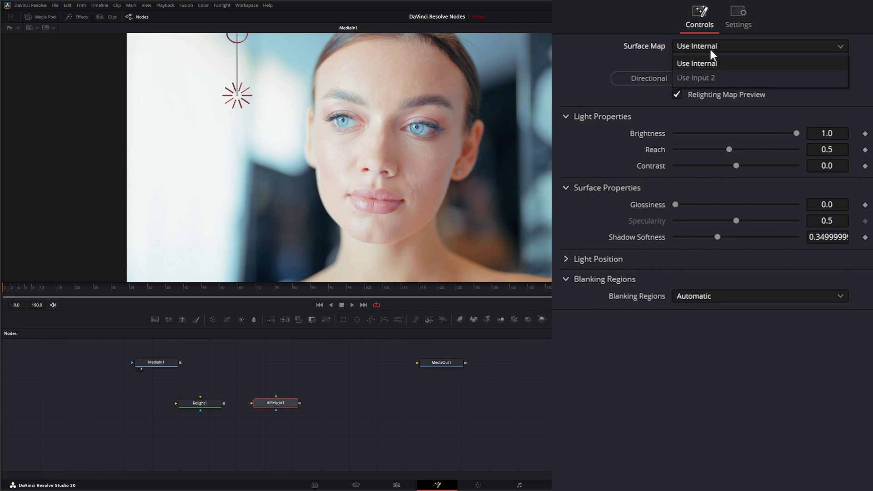
pyautogui.click(712, 77)
pyautogui.click(567, 279)
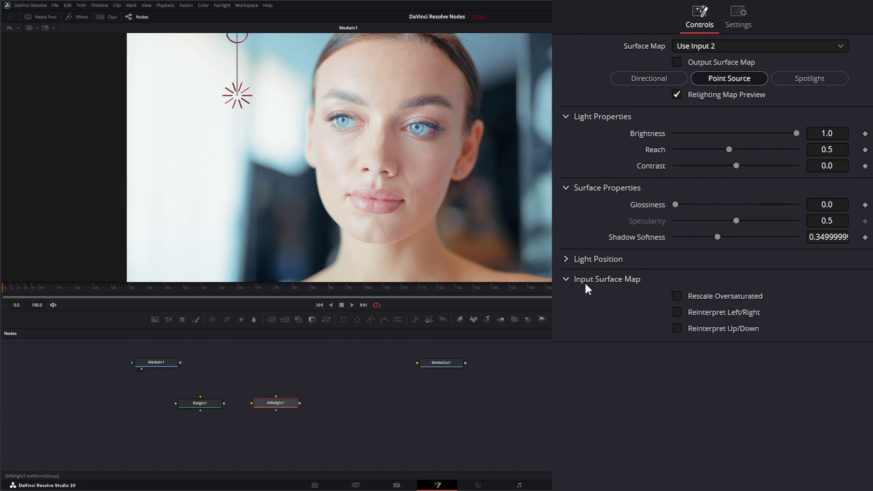
pyautogui.moveTo(157, 392); pyautogui.dragTo(233, 415)
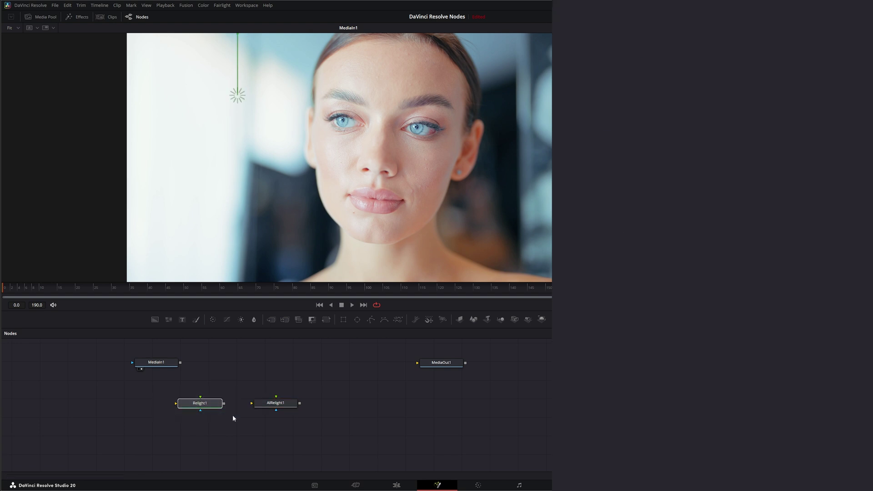
pyautogui.click(282, 405)
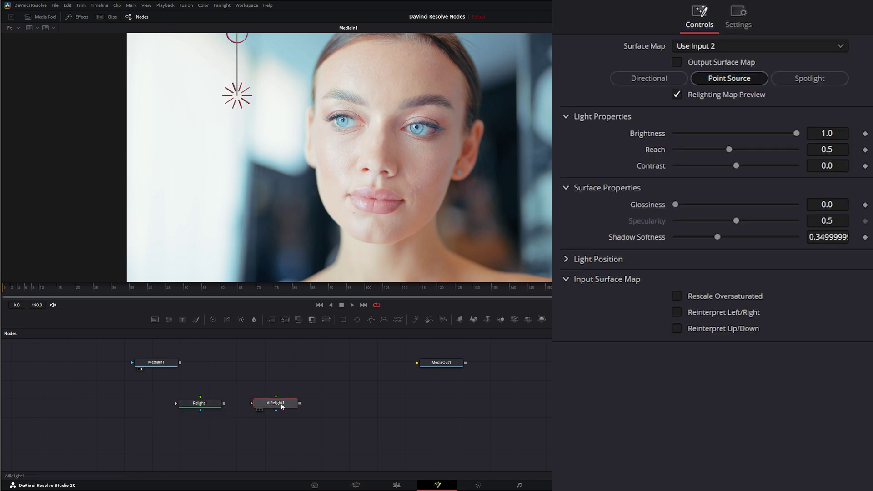
pyautogui.click(706, 46)
pyautogui.click(714, 63)
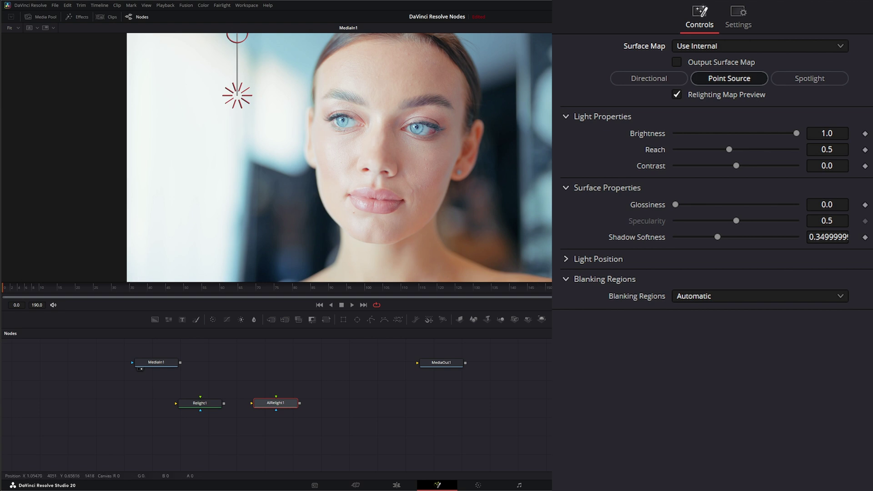
# Move AIRelight1 into the main row, wire MediaIn1 into it, and view its grayscale relighting map
pyautogui.moveTo(203, 407); pyautogui.dragTo(184, 413)
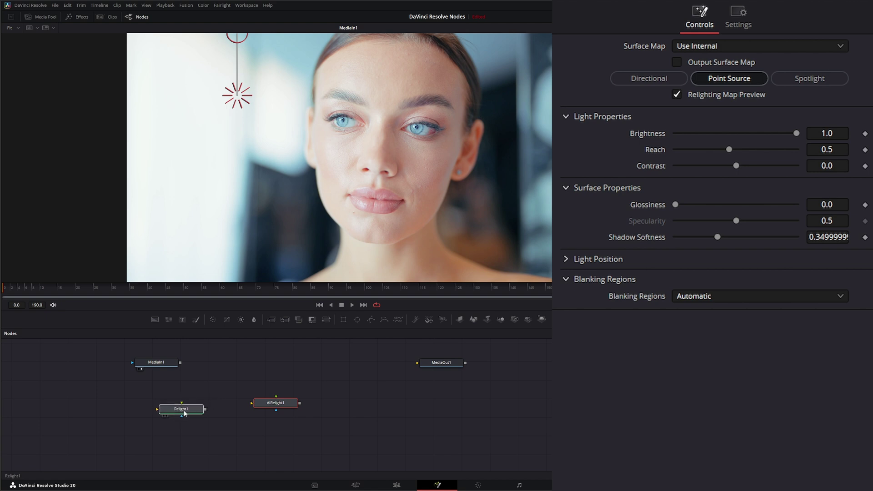
pyautogui.moveTo(272, 407); pyautogui.dragTo(288, 369)
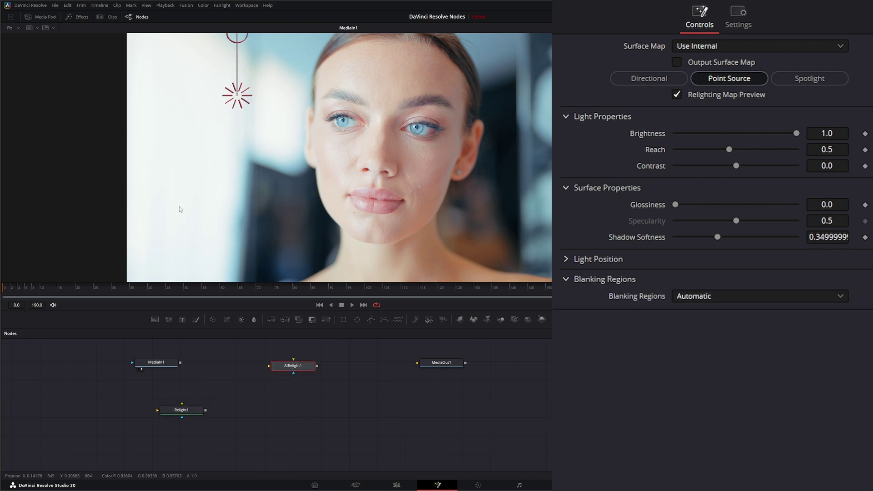
pyautogui.moveTo(181, 363); pyautogui.dragTo(304, 366)
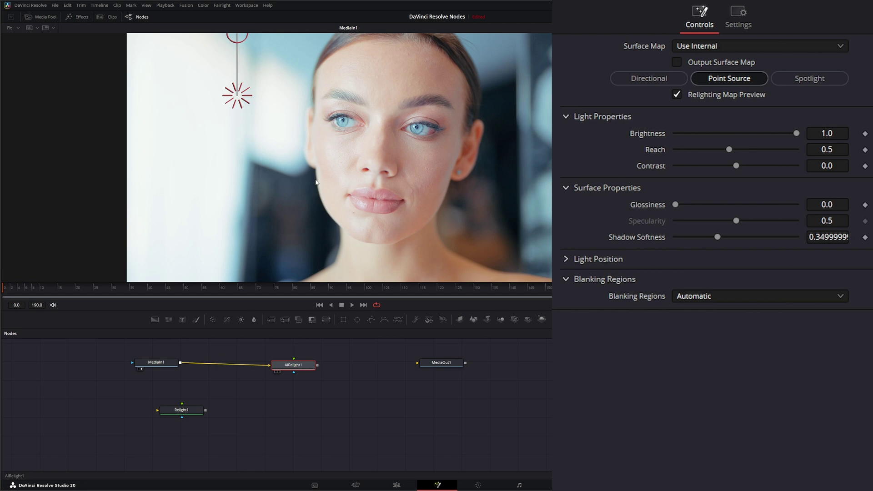
pyautogui.press('1')
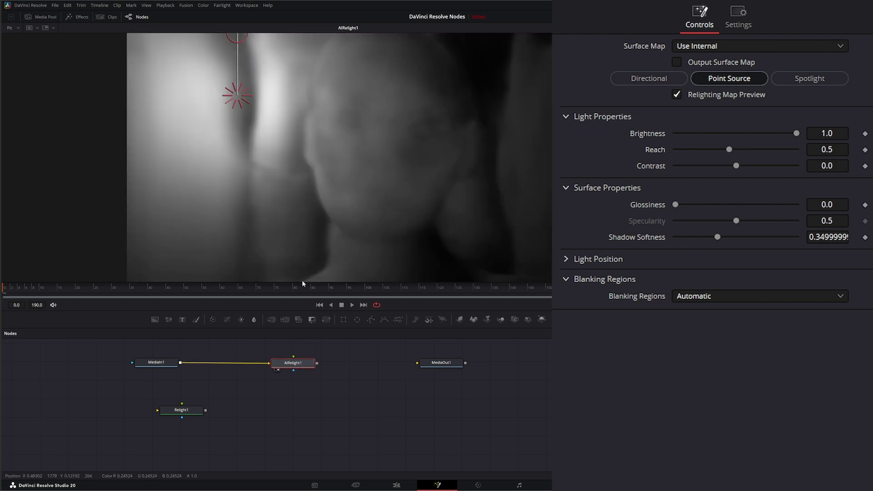
pyautogui.click(152, 366)
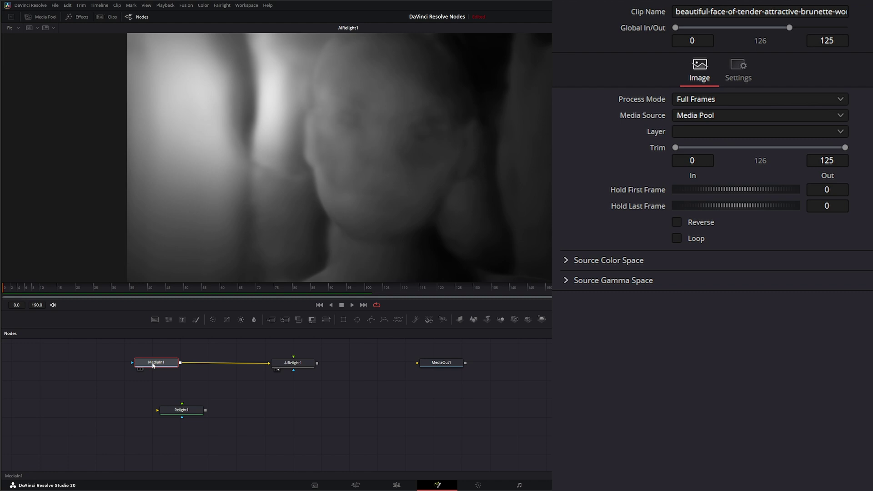
# Insert a Blanking Fill node after MediaIn1 and adjust its fill frame edges
pyautogui.hotkey('shift', 'space')
pyautogui.write('blan')
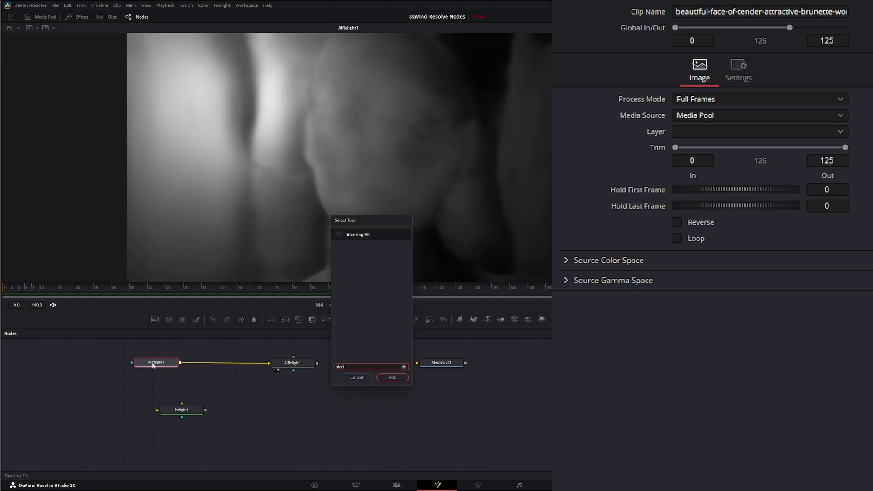
pyautogui.press('Return')
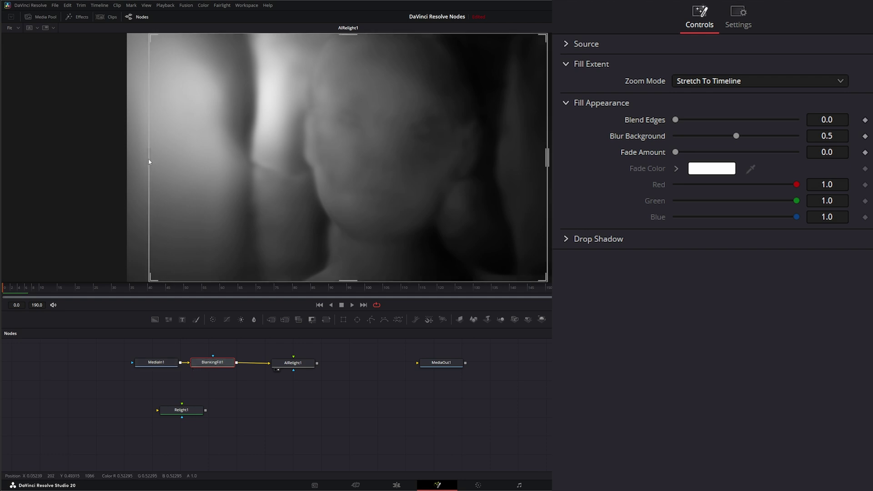
pyautogui.moveTo(149, 161); pyautogui.dragTo(120, 163)
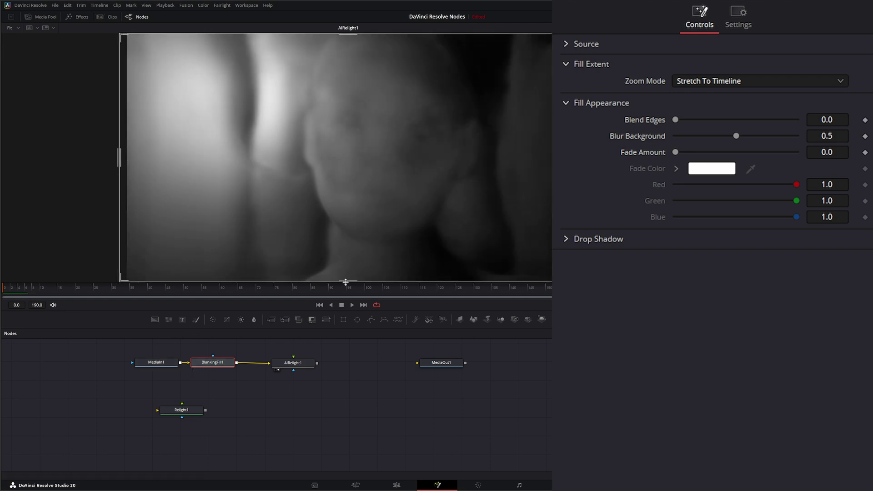
pyautogui.moveTo(345, 282); pyautogui.dragTo(347, 270)
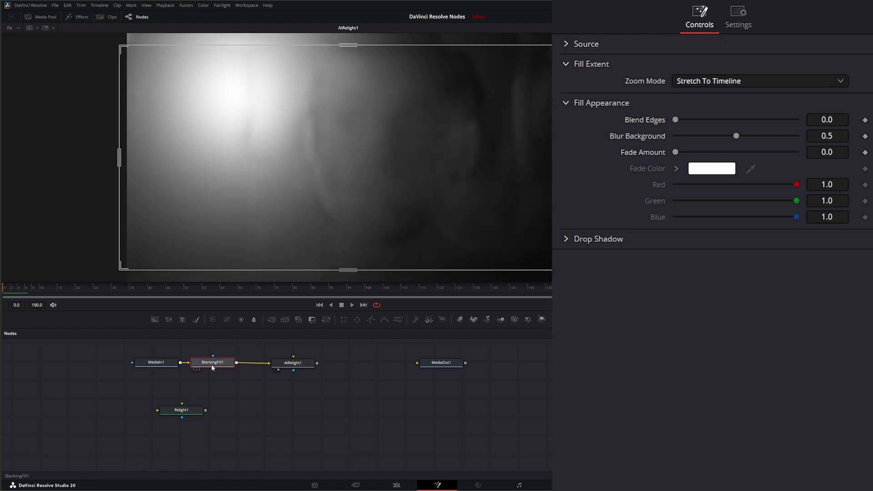
pyautogui.press('1')
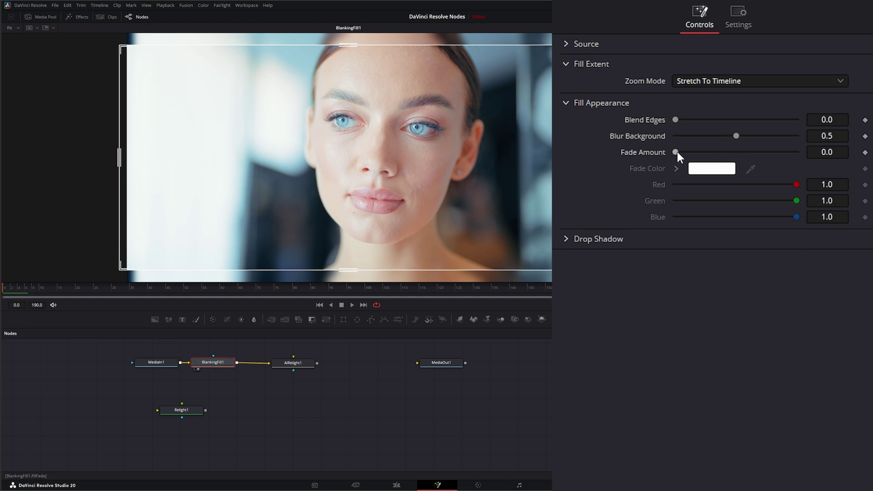
# Set BlankingFill1's Fade Amount to 1.0 with a black fade colour, then view AIRelight1
pyautogui.moveTo(676, 152); pyautogui.dragTo(842, 146)
pyautogui.click(731, 170)
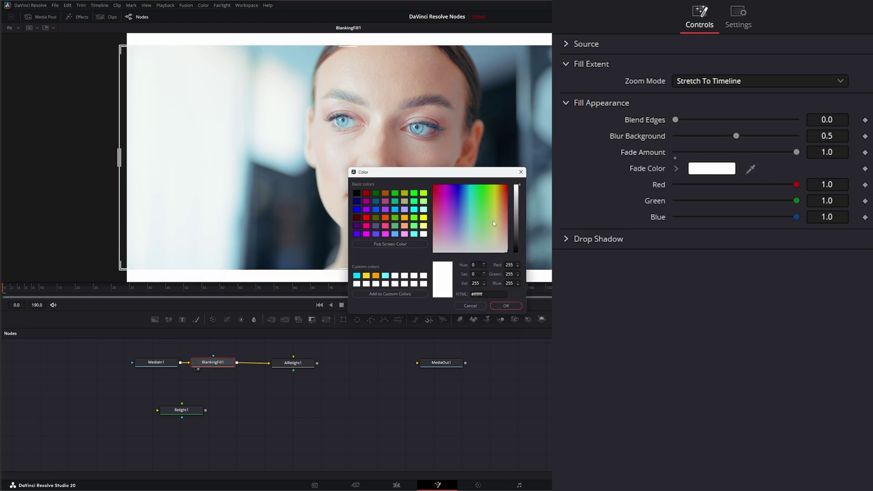
pyautogui.click(357, 193)
pyautogui.click(497, 305)
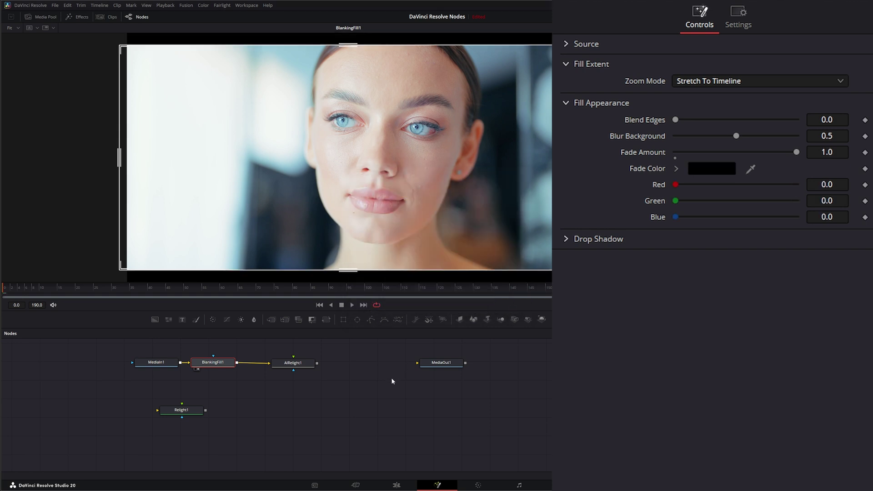
pyautogui.click(329, 408)
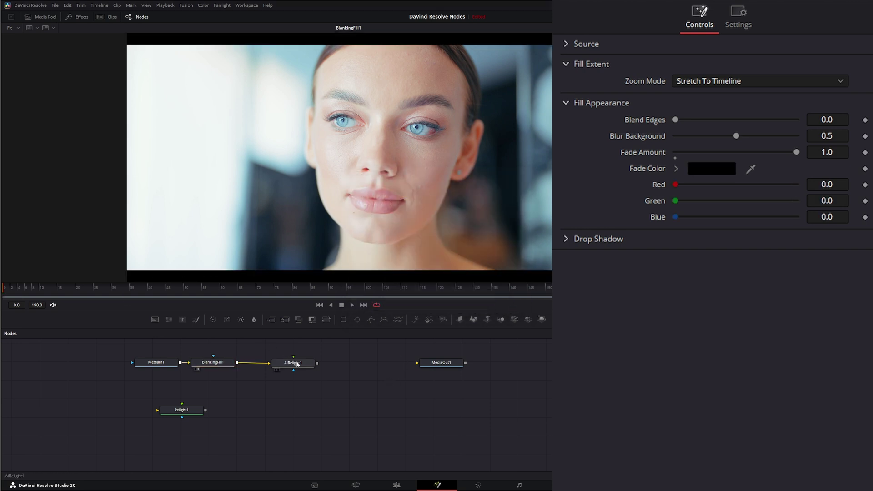
pyautogui.moveTo(298, 364); pyautogui.dragTo(290, 200)
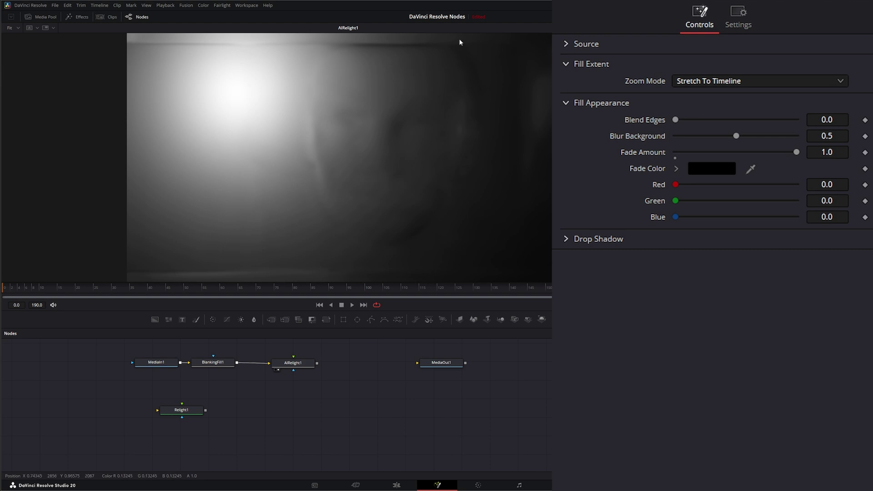
# Try AIRelight1's blanking modes, settling on Manual with Top Crop 0.0445 and Bottom Crop 0.0472
pyautogui.click(292, 362)
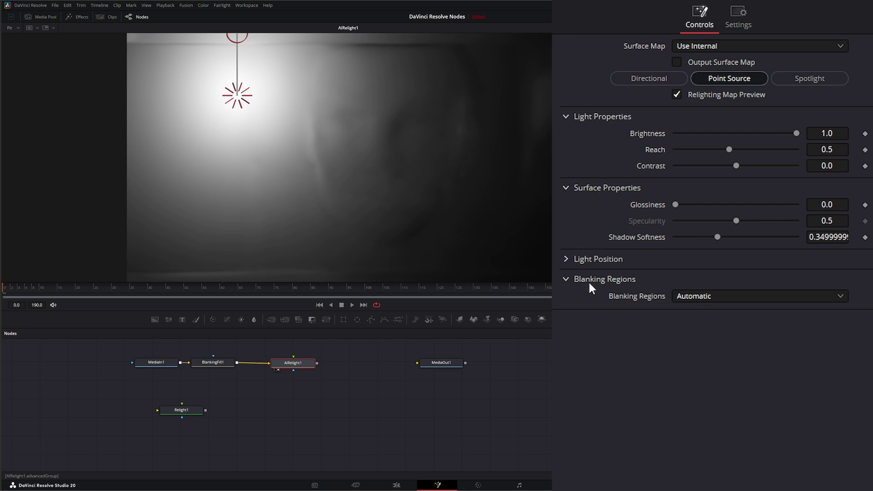
pyautogui.click(707, 296)
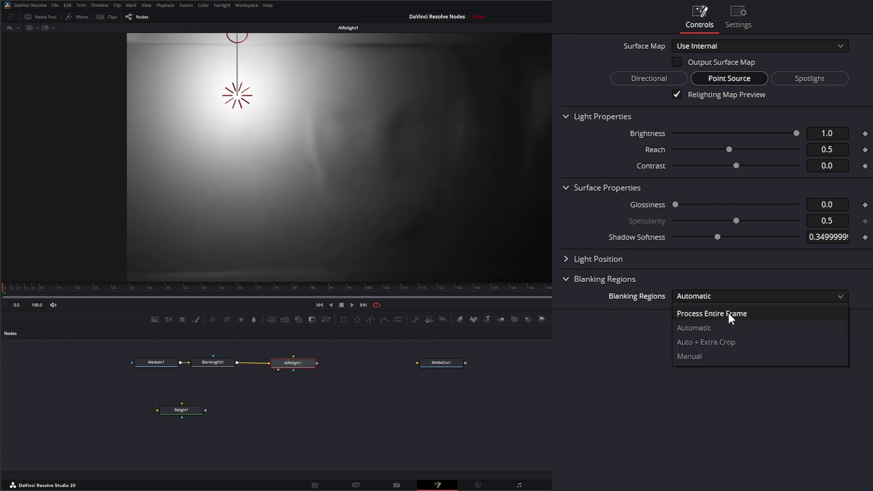
pyautogui.click(728, 314)
pyautogui.click(698, 297)
pyautogui.click(726, 343)
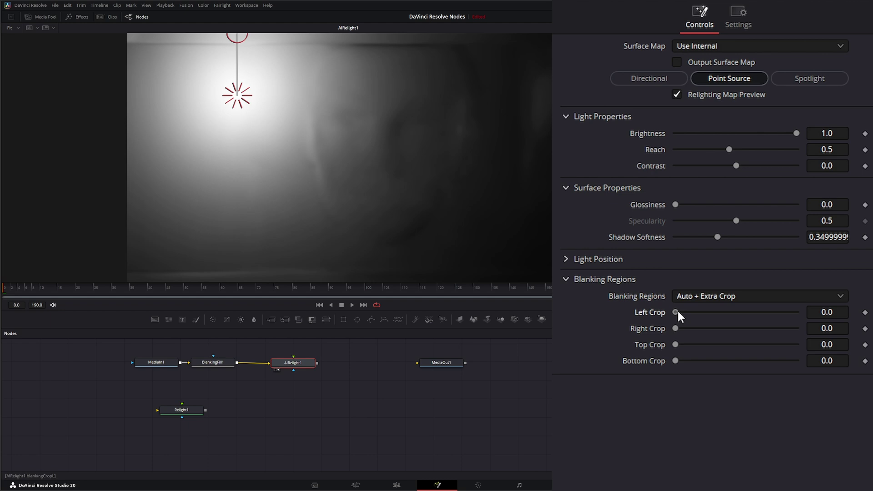
pyautogui.moveTo(673, 343); pyautogui.dragTo(686, 361)
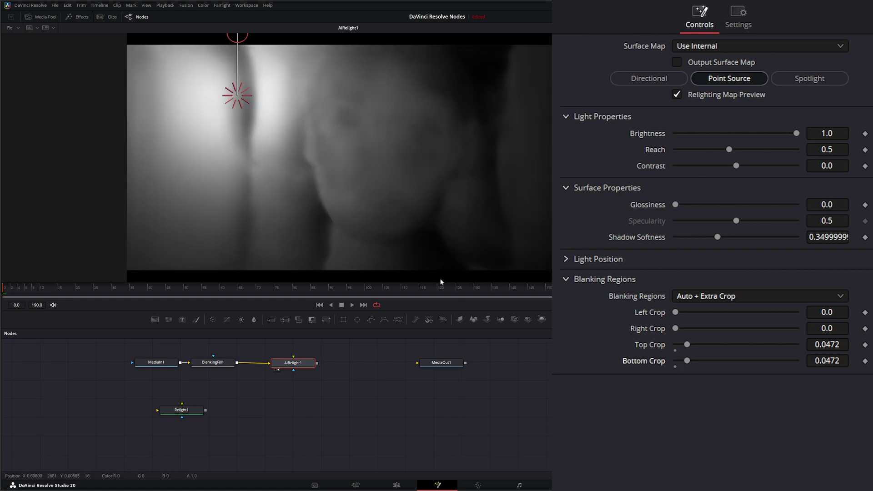
pyautogui.click(694, 296)
pyautogui.click(694, 356)
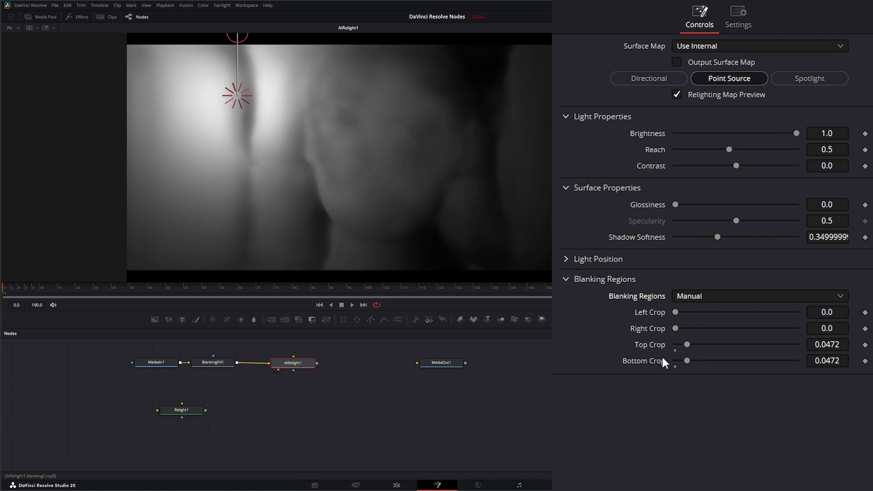
pyautogui.moveTo(687, 344); pyautogui.dragTo(687, 345)
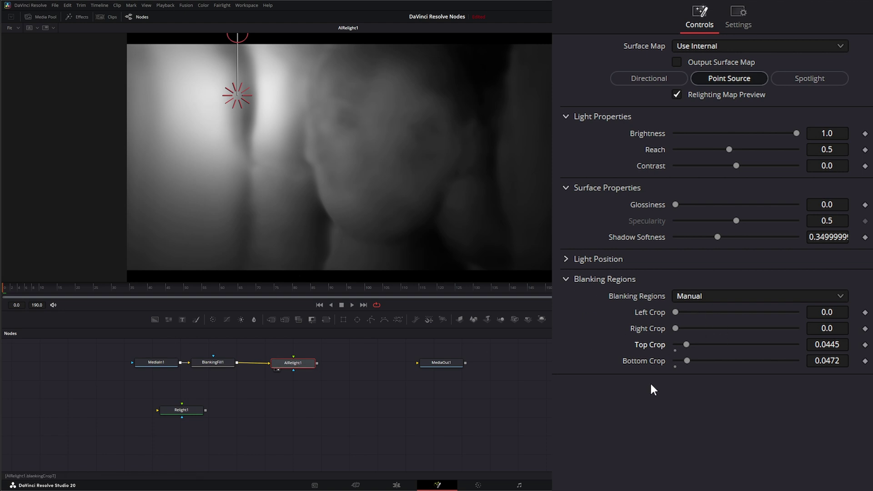
# Delete BlankingFill1 and set AIRelight1's Blanking Regions to Process Entire Frame
pyautogui.click(204, 362)
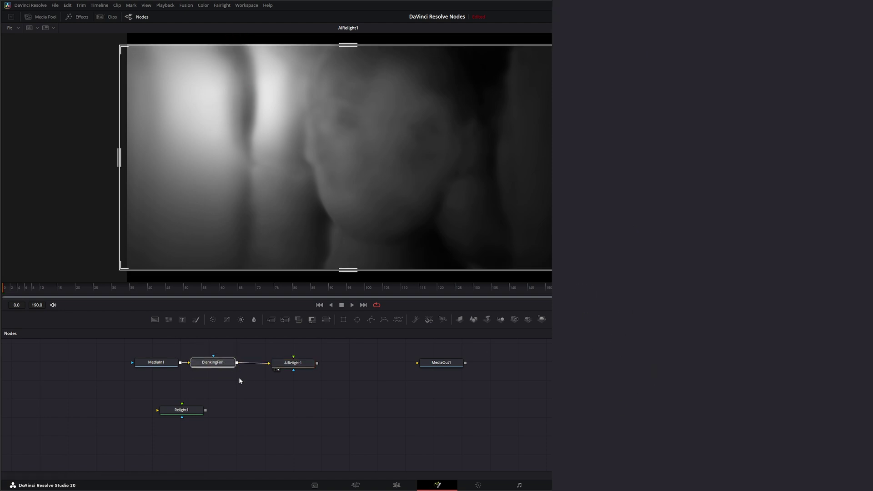
pyautogui.press('Delete')
pyautogui.moveTo(300, 368); pyautogui.dragTo(313, 367)
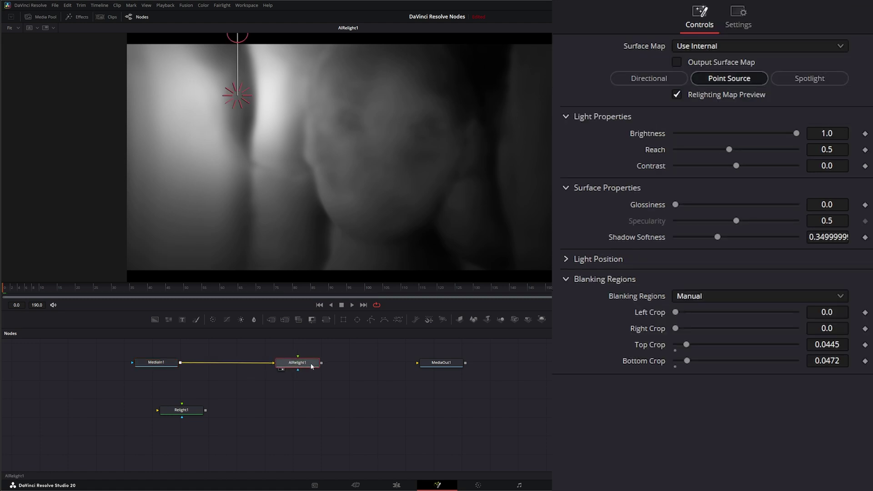
pyautogui.click(698, 295)
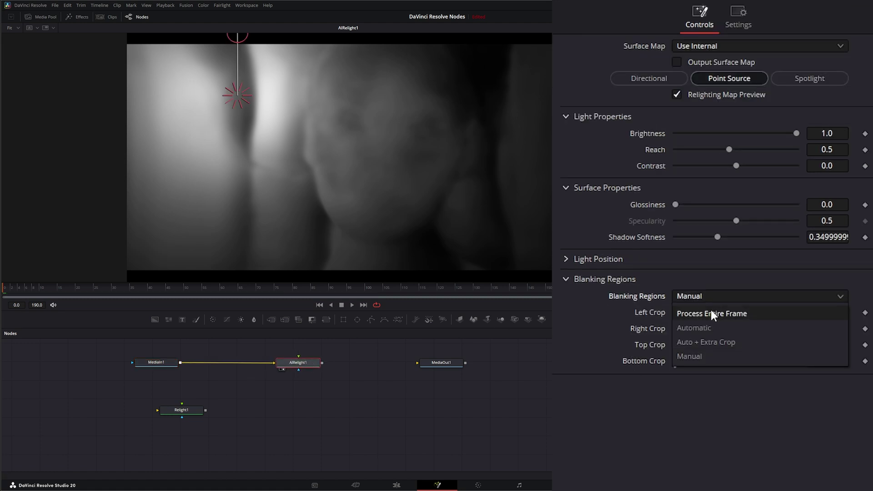
pyautogui.click(711, 311)
# Experiment with an Ellipse mask and input wiring on AIRelight1, then delete the Relight1 node
pyautogui.click(378, 356)
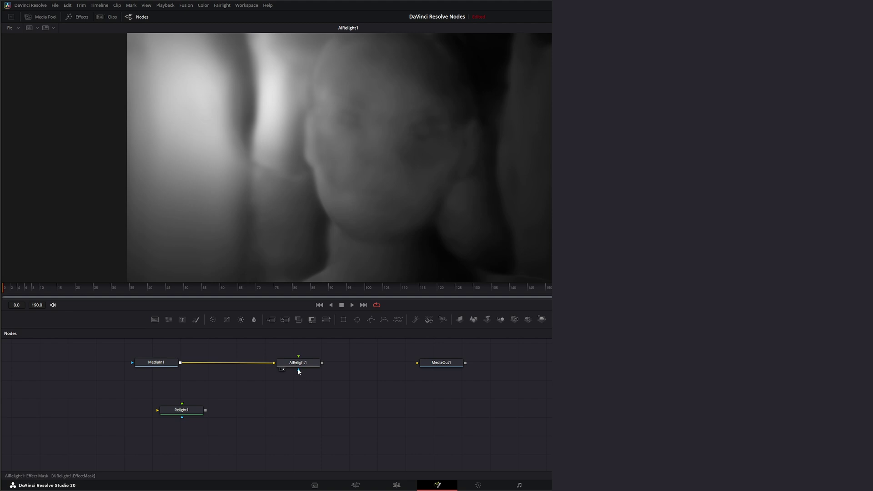
pyautogui.moveTo(298, 371); pyautogui.dragTo(313, 397)
pyautogui.moveTo(357, 321); pyautogui.dragTo(298, 370)
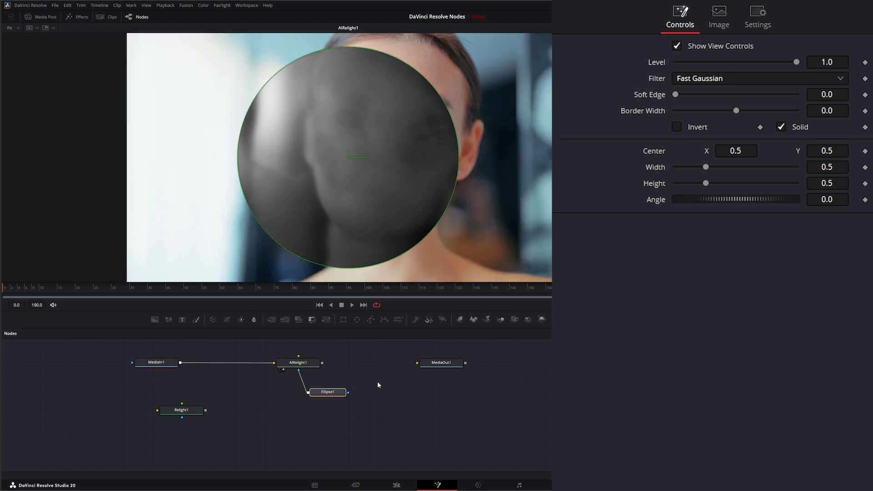
pyautogui.press('Delete')
pyautogui.click(300, 362)
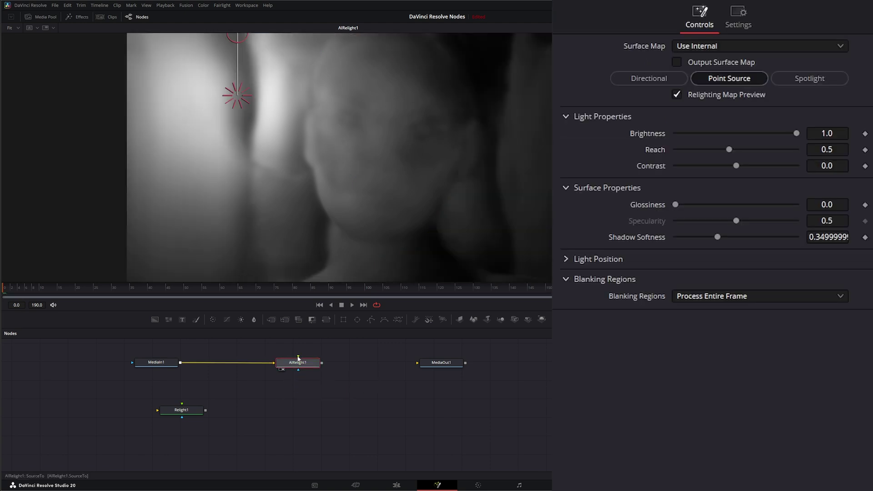
pyautogui.moveTo(298, 357); pyautogui.dragTo(272, 346)
pyautogui.moveTo(182, 404)
pyautogui.mouseDown()
pyautogui.moveTo(150, 391)
pyautogui.moveTo(171, 396)
pyautogui.mouseUp()
pyautogui.moveTo(298, 358); pyautogui.dragTo(274, 350)
pyautogui.click(182, 410)
pyautogui.press('Delete')
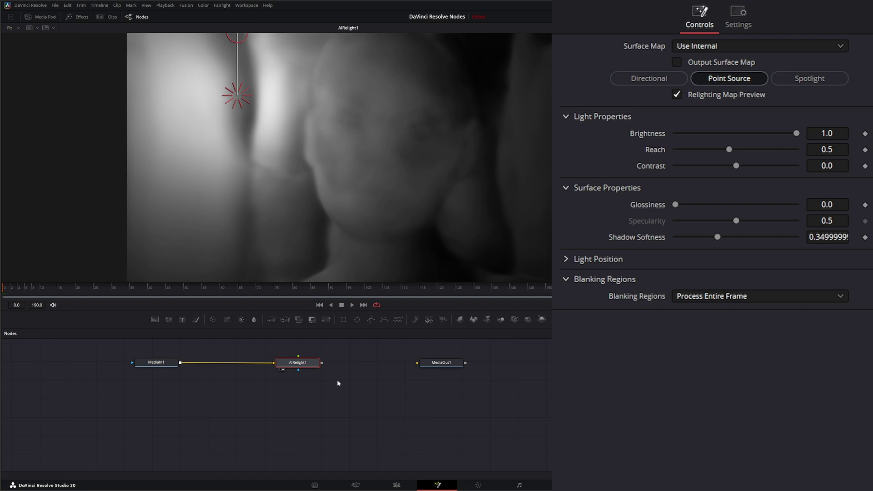
pyautogui.click(688, 45)
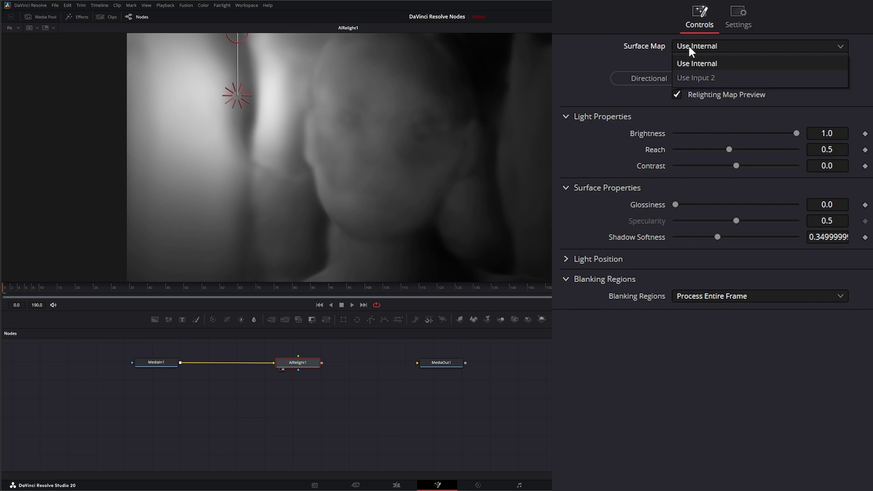
pyautogui.click(707, 77)
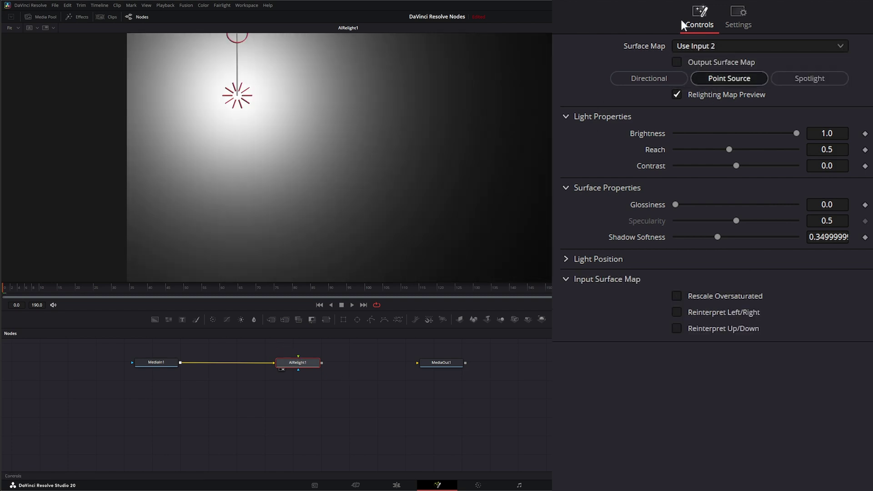
pyautogui.click(695, 46)
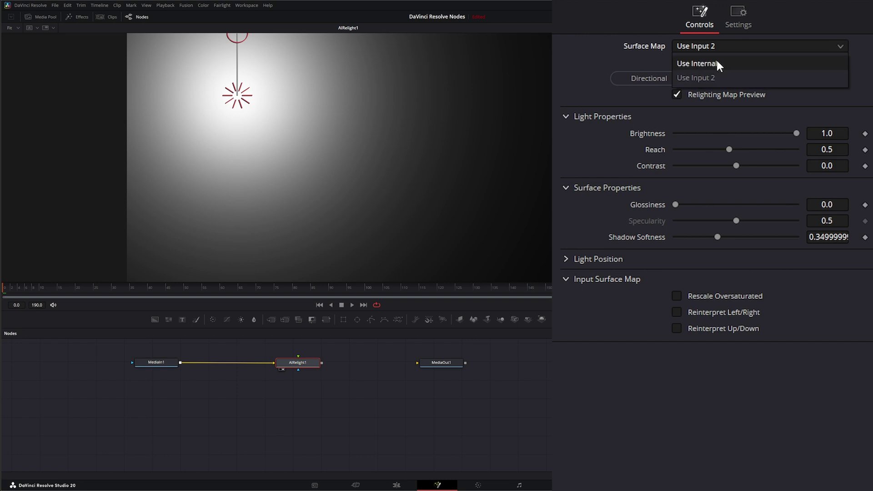
pyautogui.click(714, 63)
pyautogui.click(676, 61)
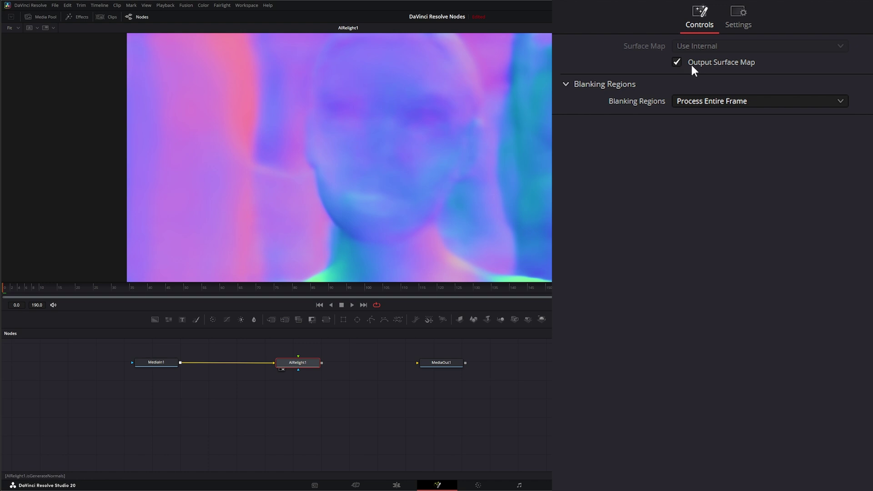
pyautogui.rightClick(221, 151)
pyautogui.moveTo(240, 160)
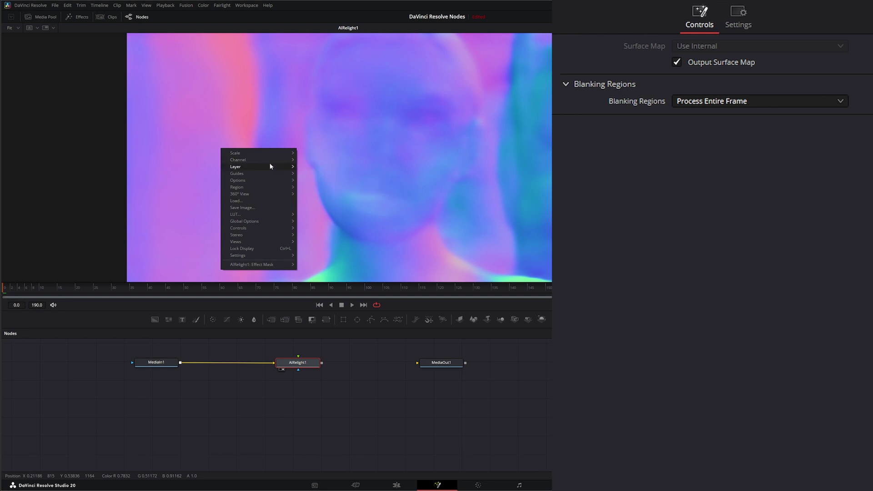
pyautogui.moveTo(267, 160)
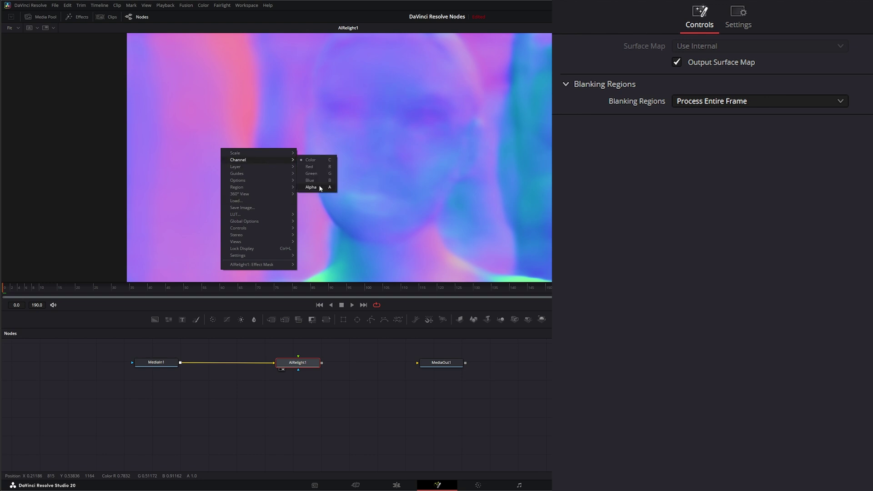
pyautogui.press('Escape')
pyautogui.press('Escape')
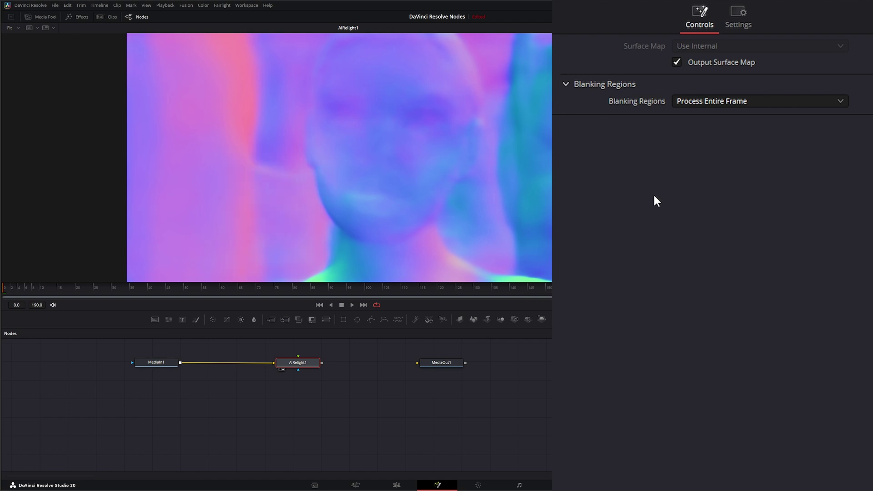
pyautogui.click(676, 62)
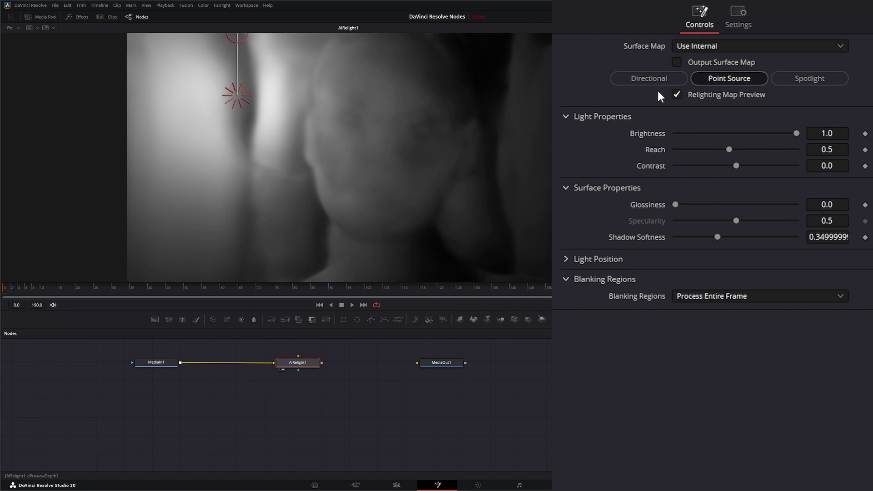
pyautogui.click(677, 94)
pyautogui.click(676, 95)
pyautogui.click(677, 94)
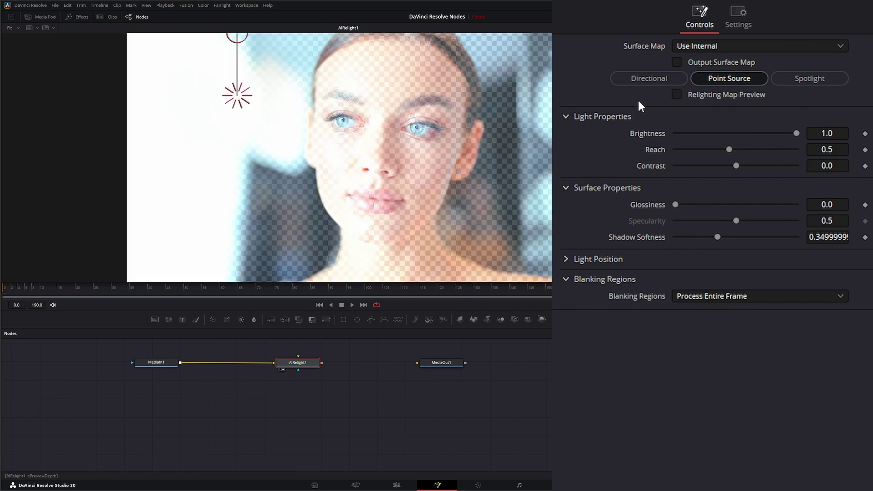
pyautogui.click(676, 94)
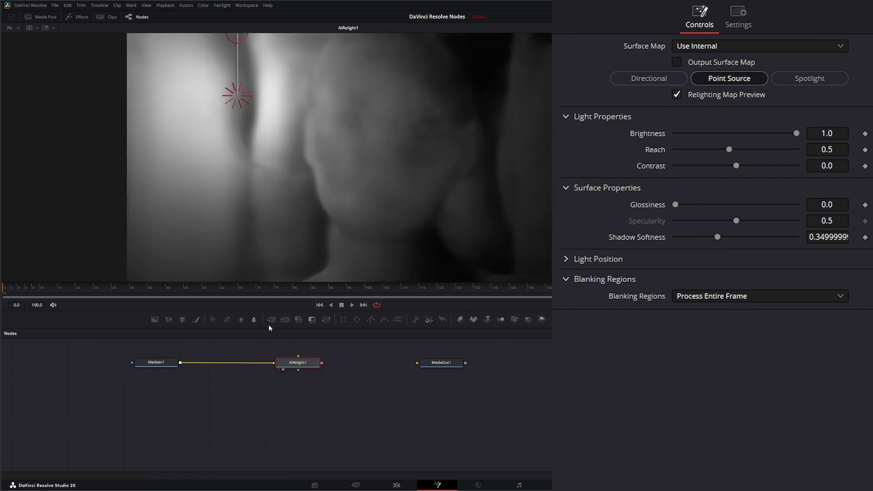
# Add Merge1 and ColorCorrector1 fed by MediaIn1, with AIRelight1's output as Merge1's effect mask
pyautogui.moveTo(268, 324); pyautogui.dragTo(238, 417)
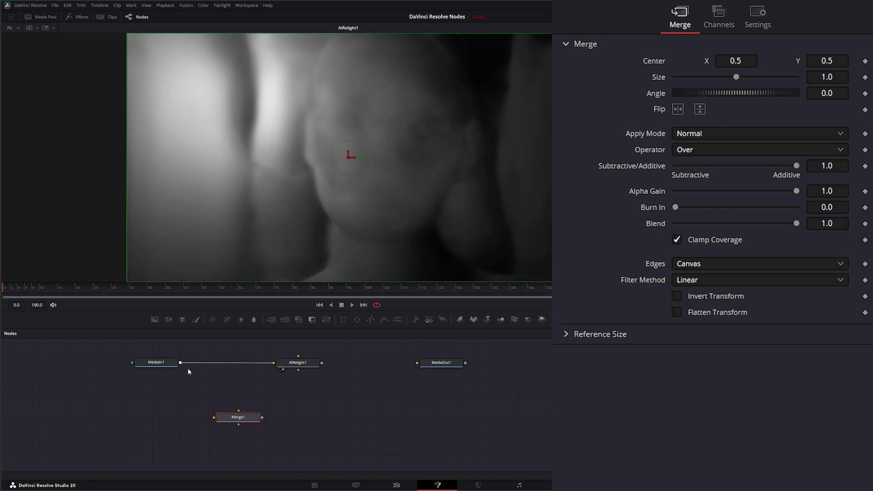
pyautogui.moveTo(181, 362); pyautogui.dragTo(226, 406)
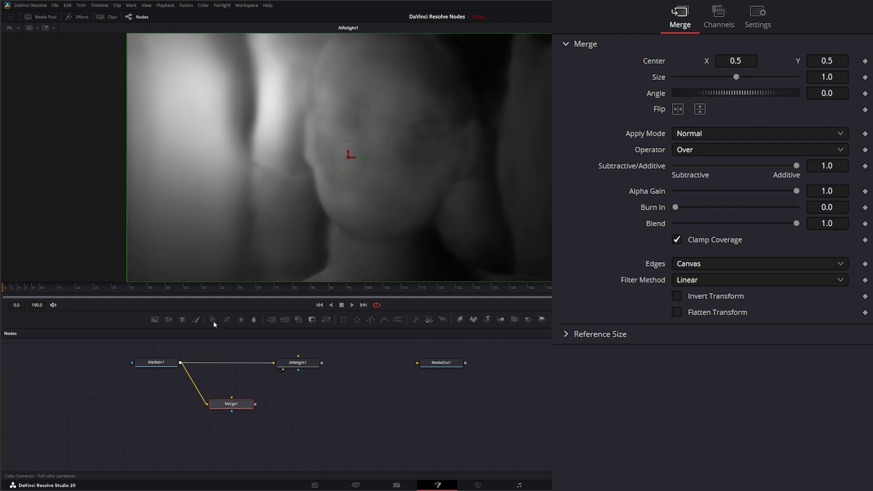
pyautogui.moveTo(214, 321); pyautogui.dragTo(232, 383)
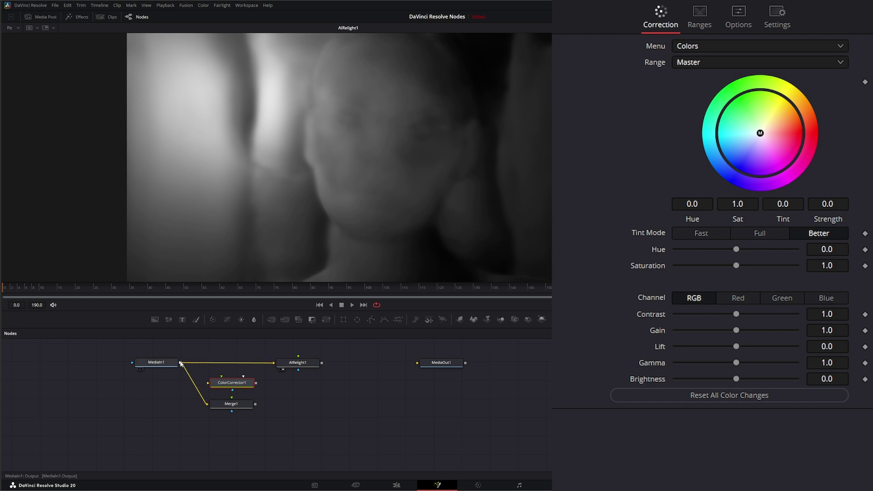
pyautogui.moveTo(180, 362); pyautogui.dragTo(234, 402)
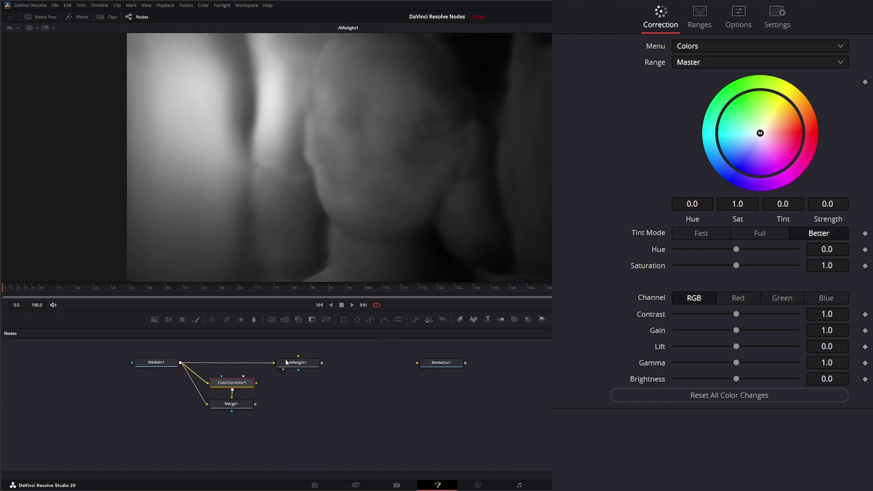
pyautogui.click(303, 364)
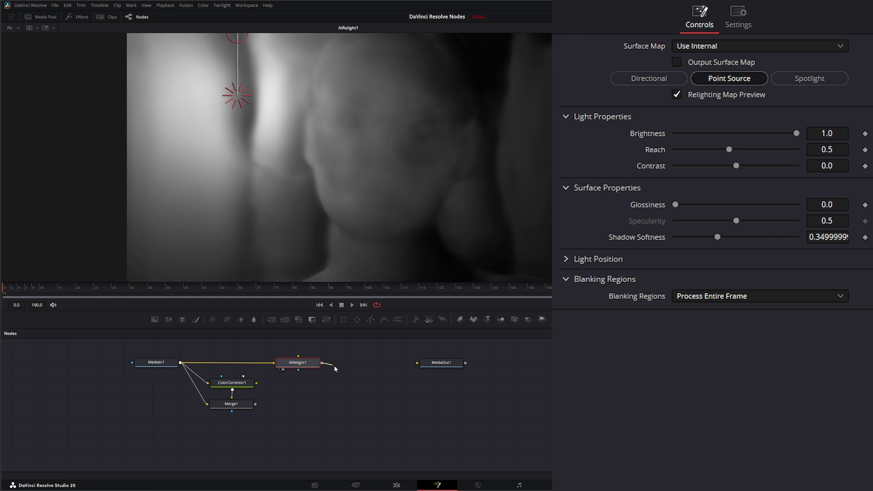
pyautogui.moveTo(322, 363); pyautogui.dragTo(243, 152)
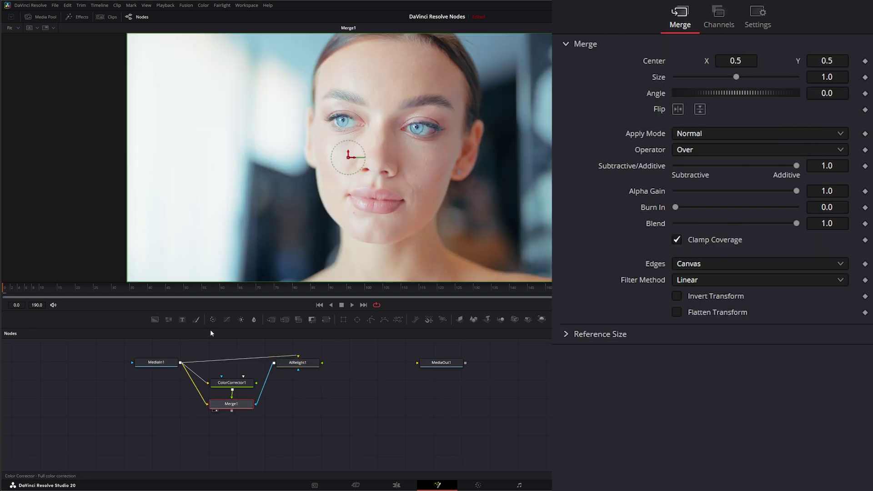
pyautogui.moveTo(231, 404); pyautogui.dragTo(234, 411)
# Tint ColorCorrector1 strongly green and turn off AIRelight1's Relighting Map Preview
pyautogui.click(240, 385)
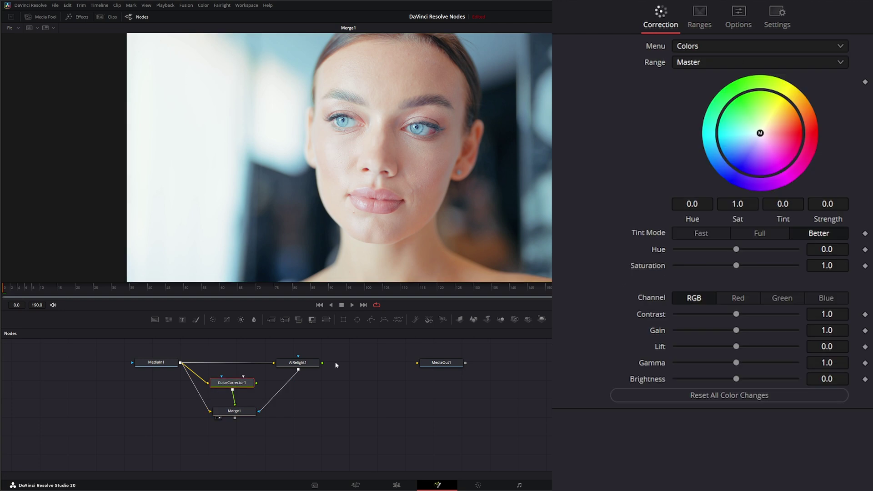
pyautogui.moveTo(759, 134); pyautogui.dragTo(684, 69)
pyautogui.click(306, 99)
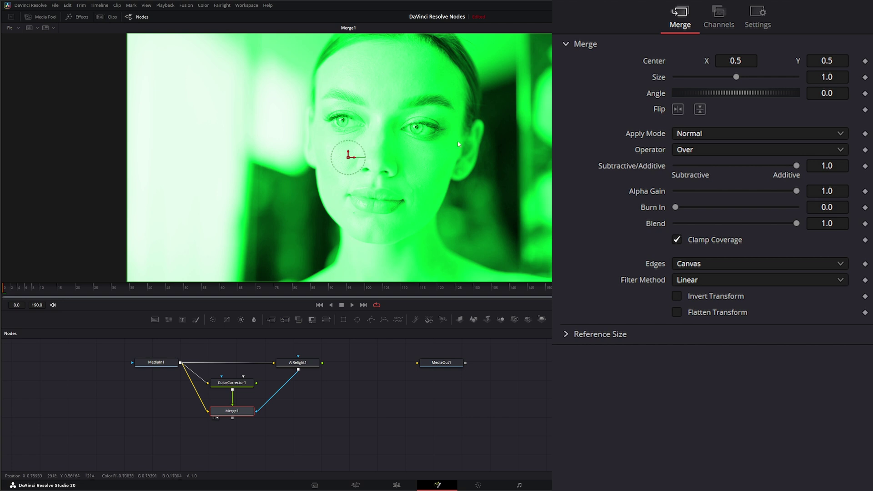
pyautogui.click(298, 363)
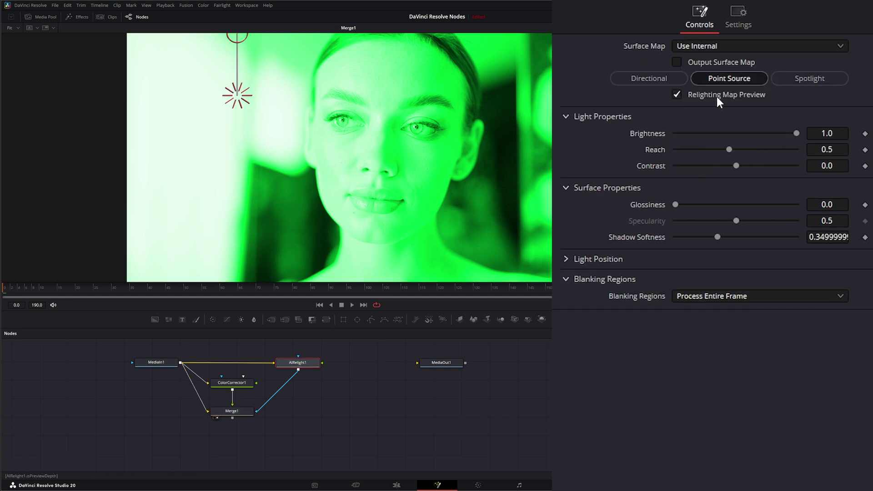
pyautogui.click(676, 94)
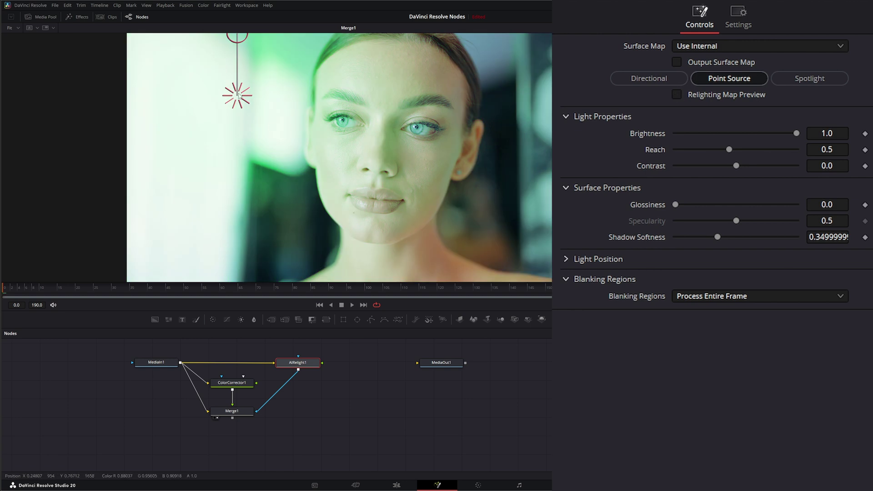
# Drag the point light to the right of the face and expand its Light Position settings
pyautogui.moveTo(240, 96); pyautogui.dragTo(518, 157)
pyautogui.moveTo(522, 97)
pyautogui.mouseDown()
pyautogui.moveTo(523, 75)
pyautogui.moveTo(524, 115)
pyautogui.moveTo(523, 86)
pyautogui.moveTo(523, 105)
pyautogui.mouseUp()
pyautogui.click(566, 116)
pyautogui.click(566, 137)
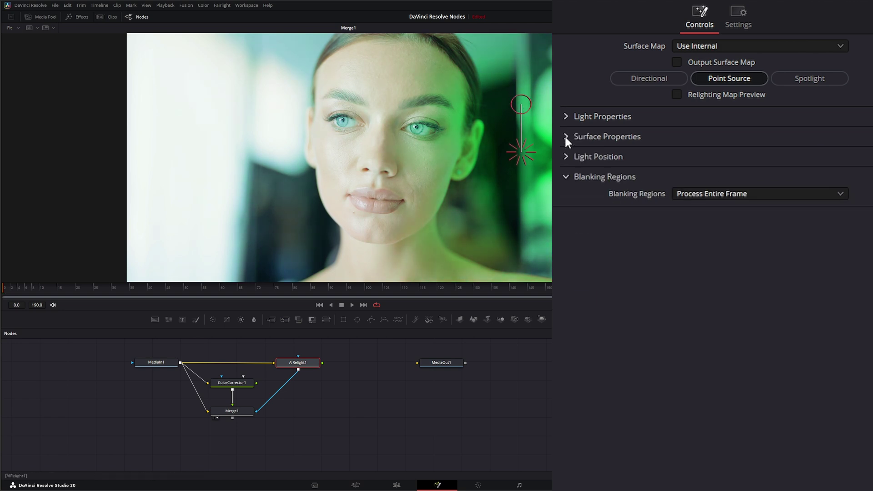
pyautogui.click(566, 154)
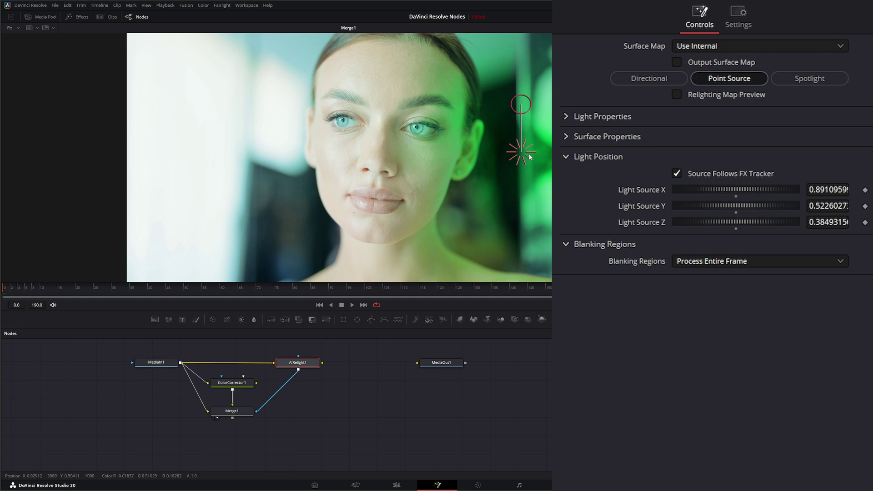
pyautogui.moveTo(521, 154)
pyautogui.mouseDown()
pyautogui.moveTo(512, 148)
pyautogui.moveTo(515, 154)
pyautogui.moveTo(523, 146)
pyautogui.moveTo(506, 144)
pyautogui.moveTo(519, 153)
pyautogui.moveTo(515, 147)
pyautogui.mouseUp()
pyautogui.moveTo(515, 102)
pyautogui.mouseDown()
pyautogui.moveTo(516, 122)
pyautogui.moveTo(516, 75)
pyautogui.moveTo(518, 129)
pyautogui.moveTo(518, 109)
pyautogui.mouseUp()
# Fine-tune Light Source Z to about 0.44 against the relighting map preview, then turn the preview off
pyautogui.click(677, 95)
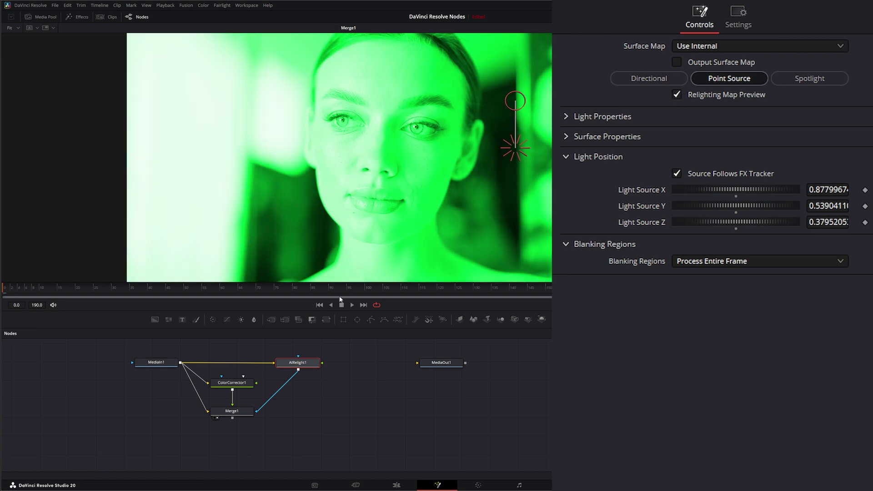
pyautogui.press('1')
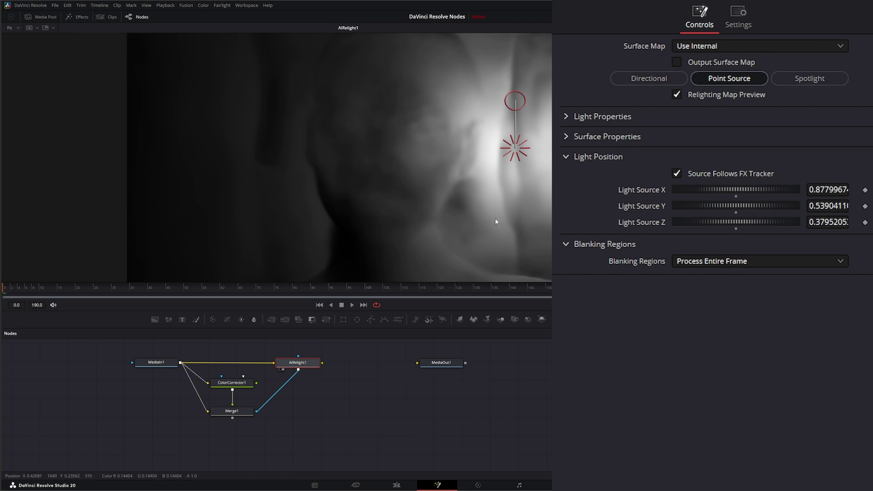
pyautogui.moveTo(515, 115); pyautogui.dragTo(516, 93)
pyautogui.click(676, 95)
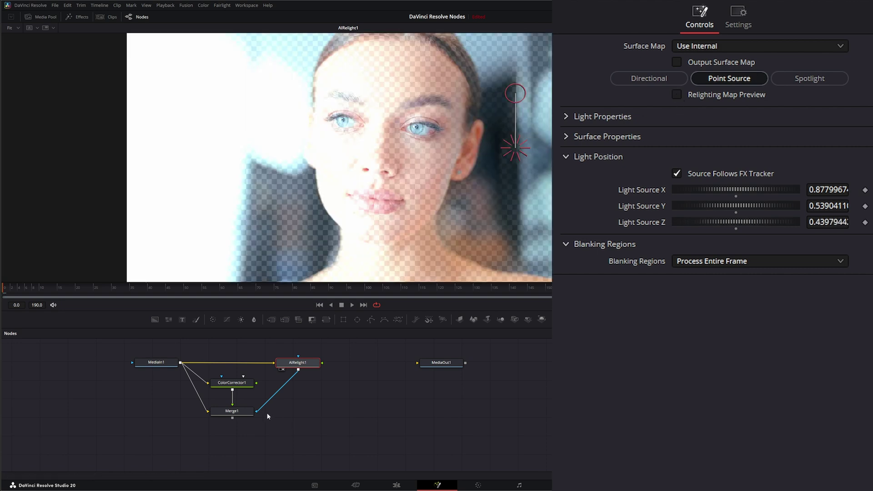
# Dim AIRelight1's Brightness to about 0.63, keeping Reach at 0.5
pyautogui.moveTo(240, 413); pyautogui.dragTo(319, 217)
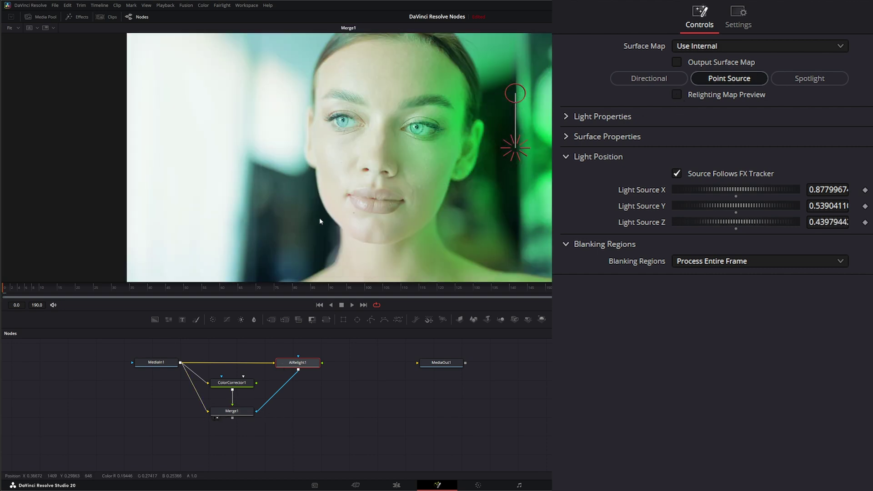
pyautogui.click(563, 115)
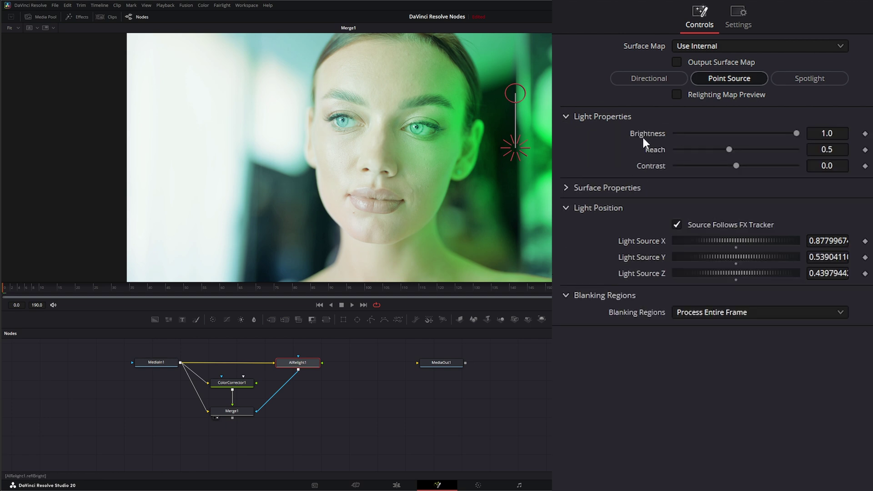
pyautogui.moveTo(796, 133); pyautogui.dragTo(771, 130)
pyautogui.moveTo(728, 149); pyautogui.dragTo(718, 165)
# Add glossiness in Surface Properties, adjusting it while watching the relighting map preview
pyautogui.click(566, 188)
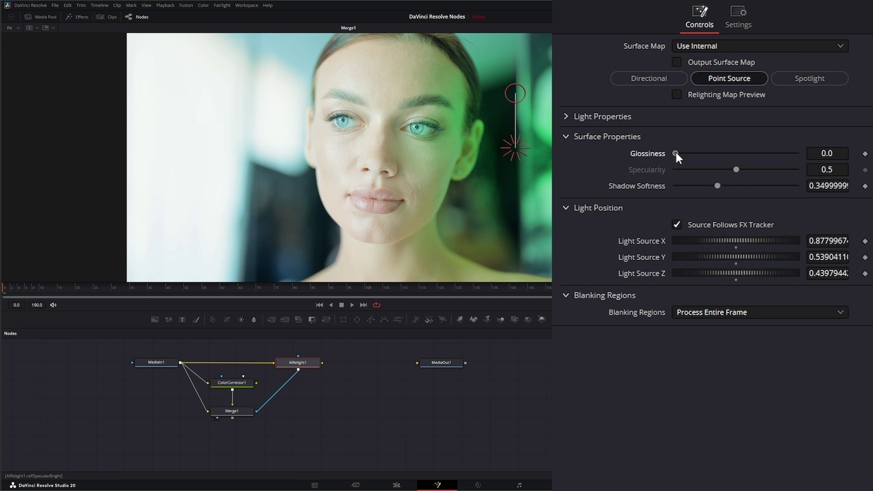
pyautogui.moveTo(675, 152); pyautogui.dragTo(696, 152)
pyautogui.click(677, 95)
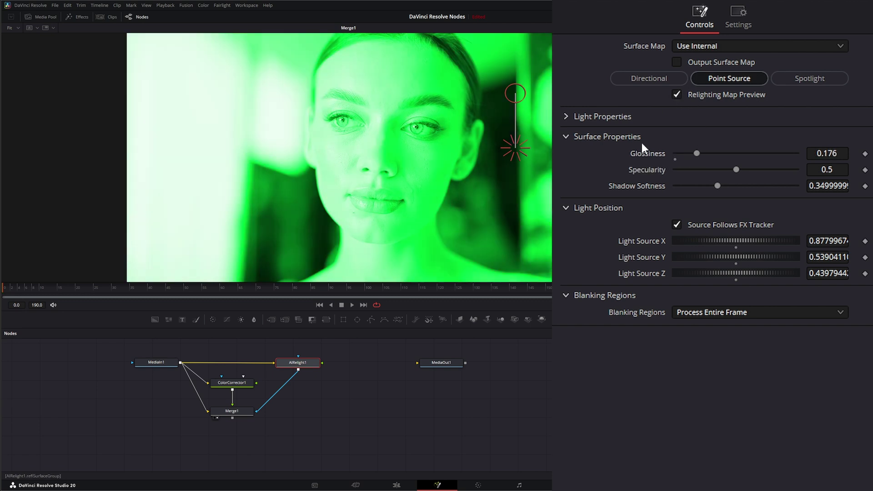
pyautogui.press('1')
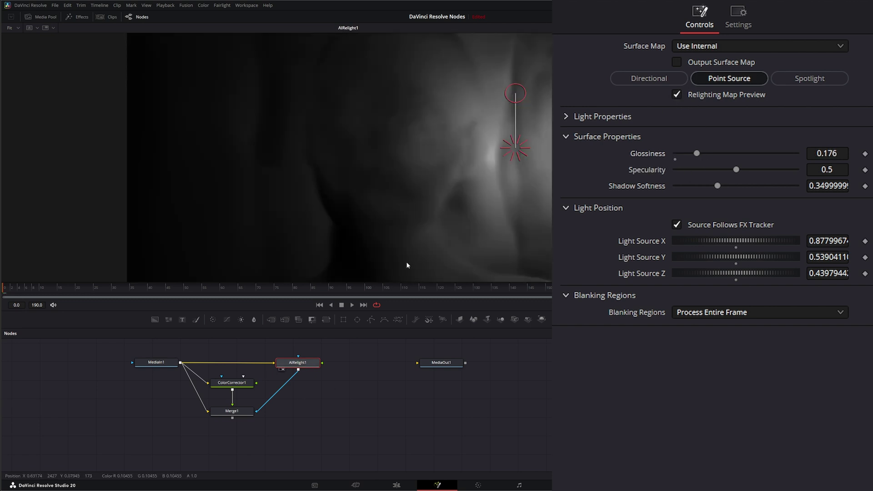
pyautogui.moveTo(702, 153)
pyautogui.mouseDown()
pyautogui.moveTo(726, 153)
pyautogui.moveTo(672, 153)
pyautogui.moveTo(733, 150)
pyautogui.moveTo(689, 155)
pyautogui.moveTo(694, 168)
pyautogui.moveTo(779, 169)
pyautogui.moveTo(696, 171)
pyautogui.moveTo(738, 172)
pyautogui.moveTo(729, 185)
pyautogui.moveTo(755, 186)
pyautogui.moveTo(683, 186)
pyautogui.moveTo(727, 186)
pyautogui.mouseUp()
pyautogui.click(565, 136)
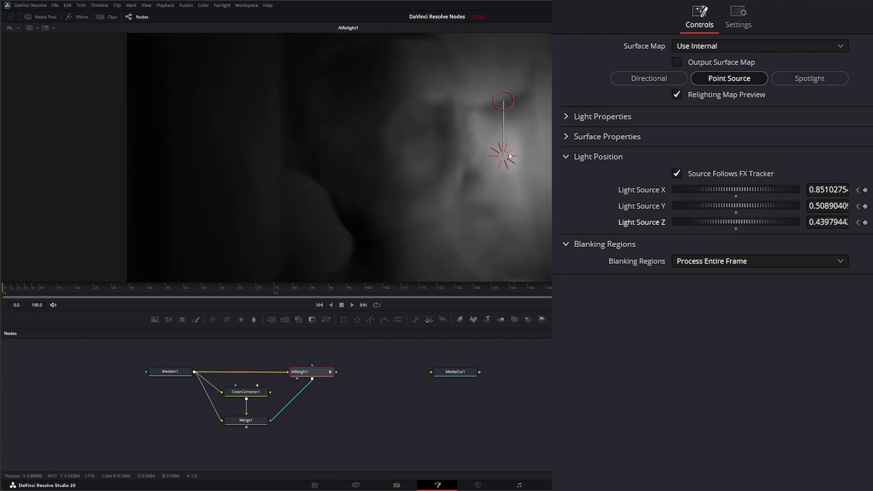
# Nudge the light up and left over the face, then return to frame 0
pyautogui.moveTo(502, 157); pyautogui.dragTo(488, 111)
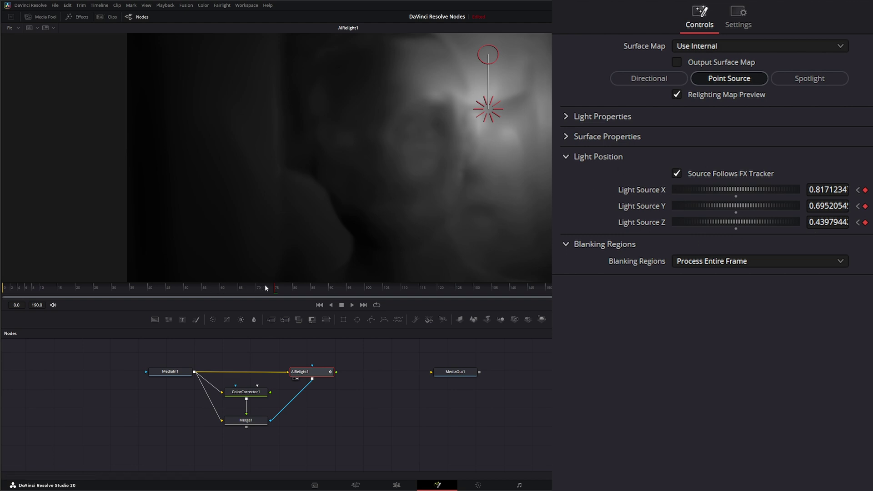
pyautogui.moveTo(266, 288); pyautogui.dragTo(12, 288)
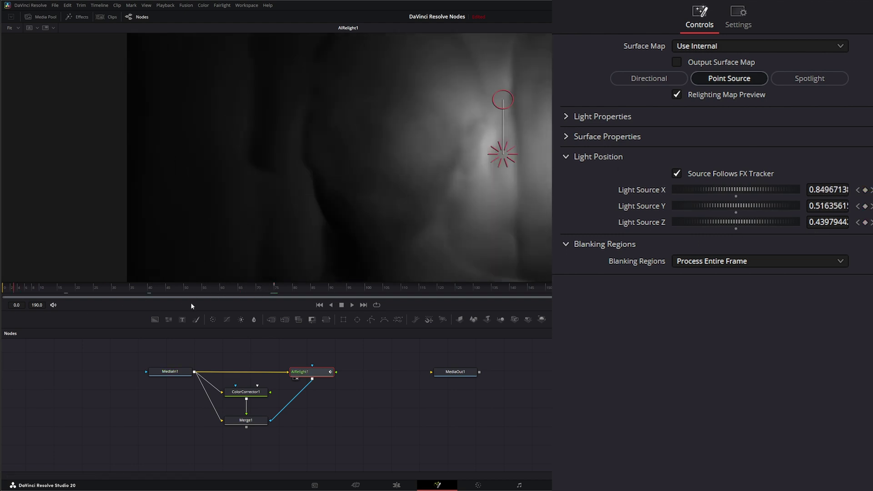
pyautogui.click(1, 299)
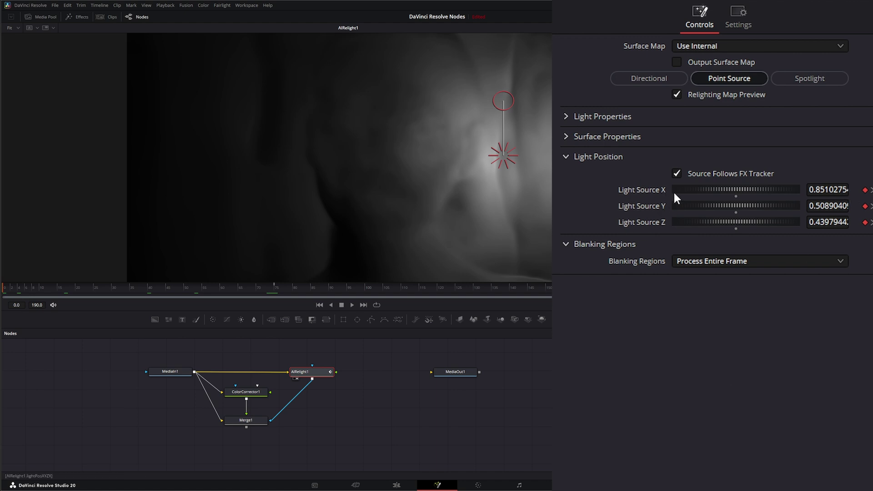
# Reset the light to X 0.8734, Y 0.6363, Z 0.5 and turn off Relighting Map Preview
pyautogui.moveTo(673, 190); pyautogui.dragTo(627, 190)
pyautogui.doubleClick(632, 204)
pyautogui.doubleClick(634, 220)
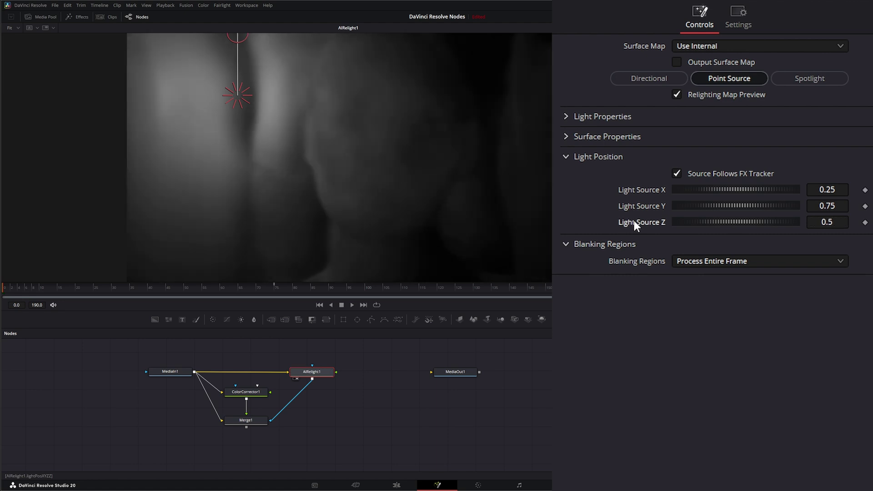
pyautogui.click(676, 94)
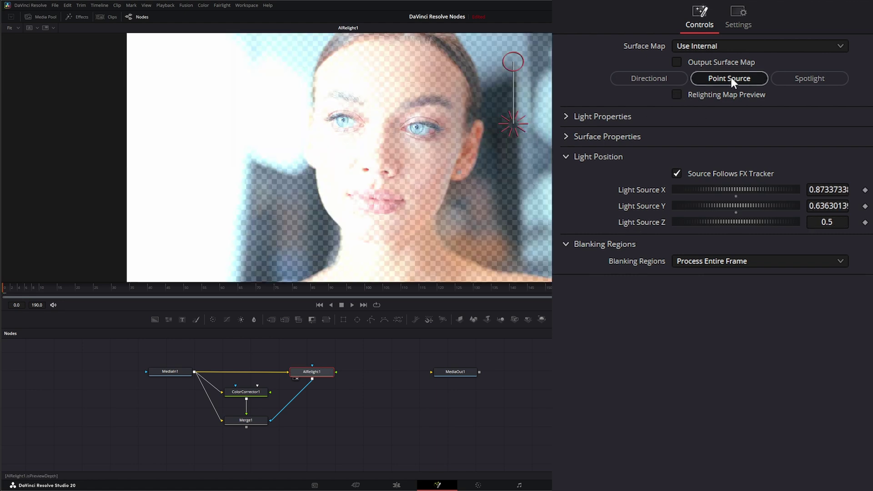
# Try a Directional light from the face's right, then a Spotlight aimed between the eyes
pyautogui.click(641, 79)
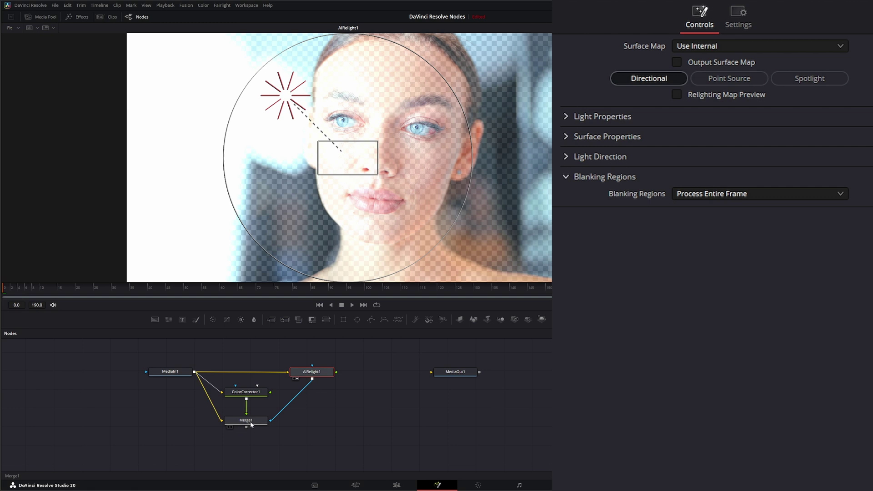
pyautogui.click(229, 427)
pyautogui.moveTo(287, 93); pyautogui.dragTo(484, 114)
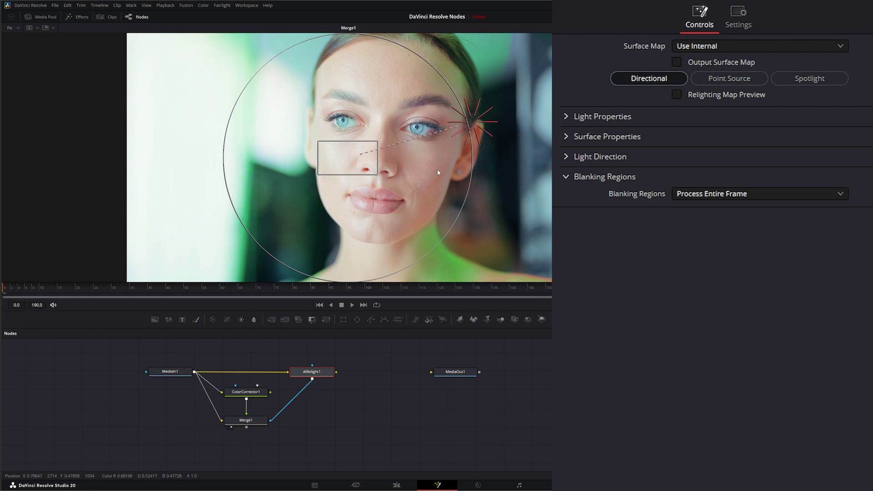
pyautogui.click(811, 78)
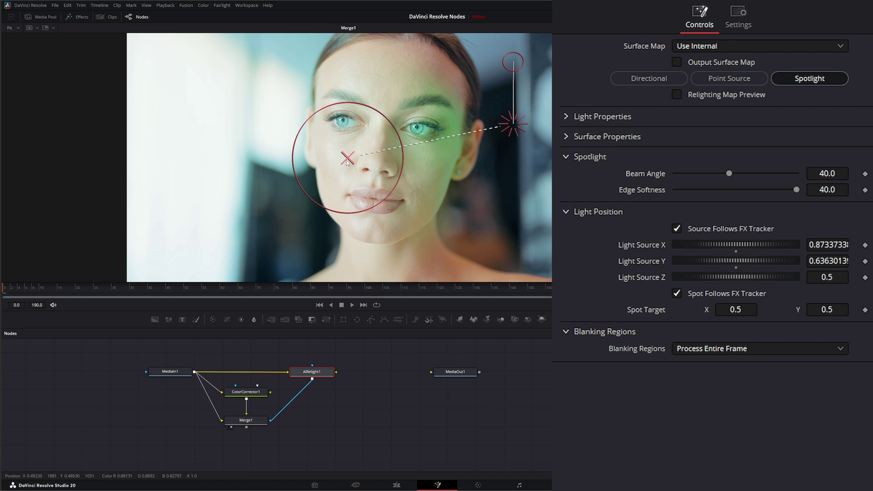
pyautogui.moveTo(343, 164); pyautogui.dragTo(380, 166)
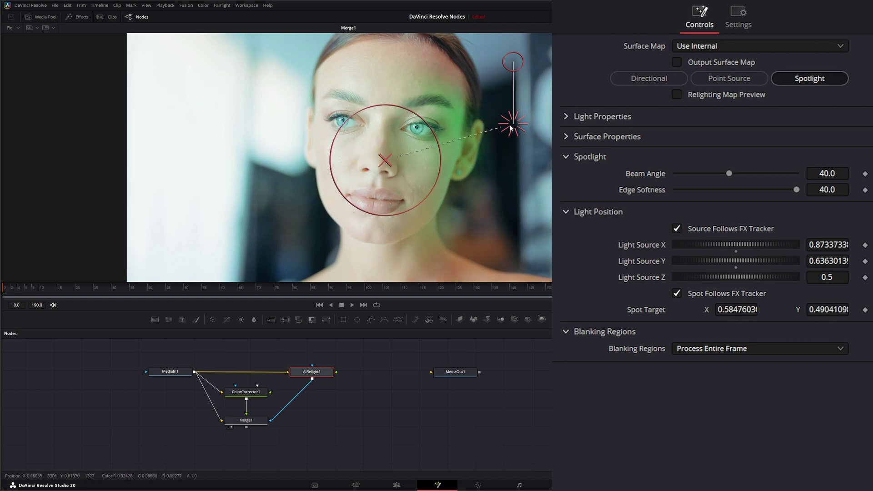
# Place the point light right of the face at X 0.8464, Y 0.5253, depth 0.4260
pyautogui.moveTo(511, 128)
pyautogui.mouseDown()
pyautogui.moveTo(519, 114)
pyautogui.moveTo(518, 159)
pyautogui.moveTo(509, 164)
pyautogui.moveTo(515, 113)
pyautogui.moveTo(514, 132)
pyautogui.mouseUp()
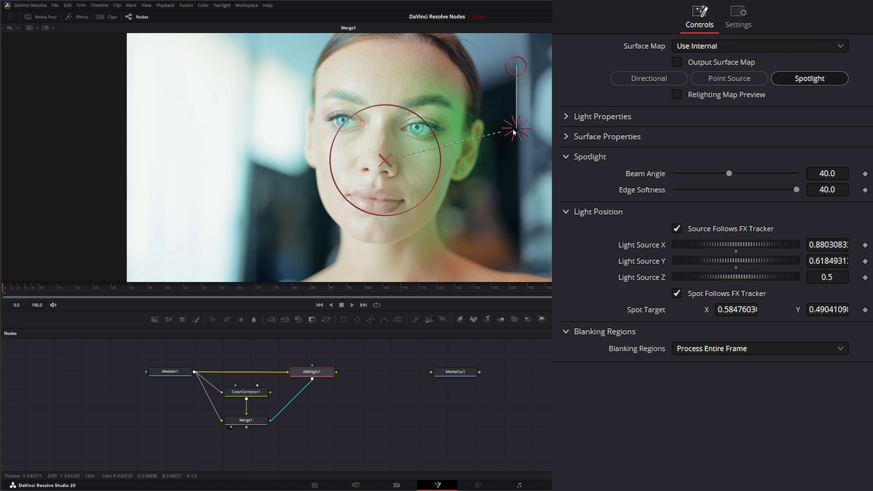
pyautogui.moveTo(517, 71); pyautogui.dragTo(516, 96)
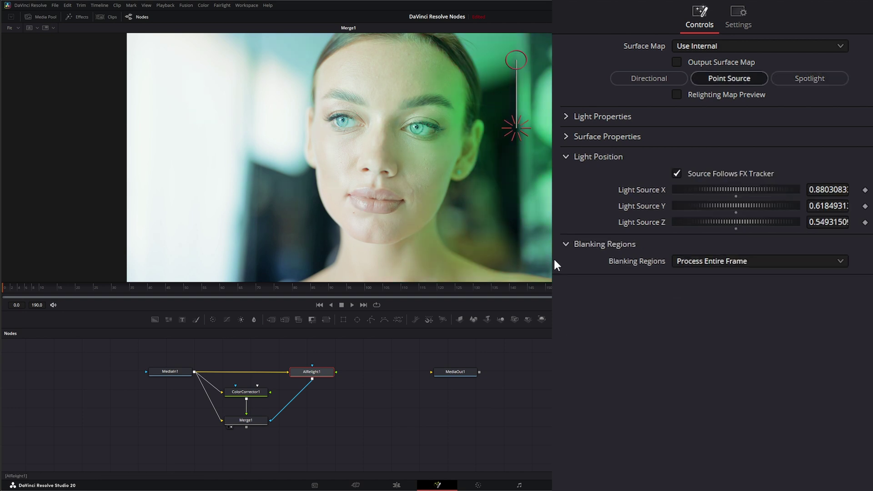
pyautogui.moveTo(512, 103); pyautogui.dragTo(497, 126)
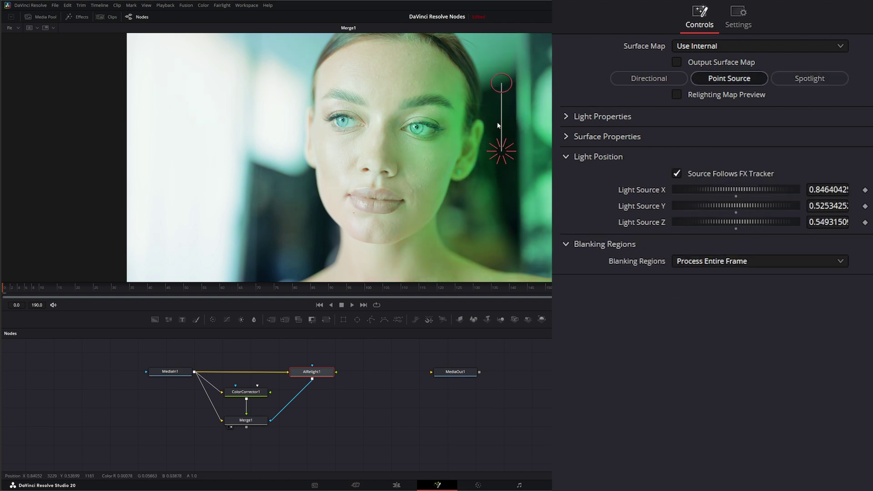
pyautogui.moveTo(501, 84); pyautogui.dragTo(502, 98)
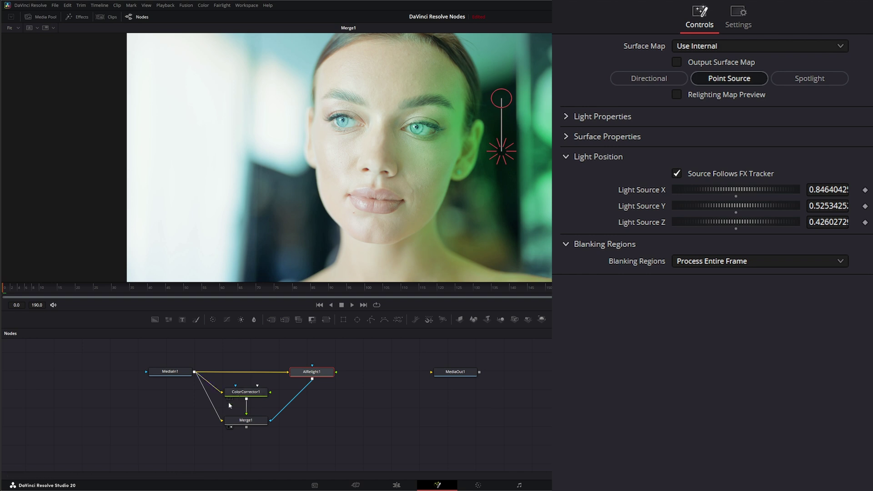
# Shift ColorCorrector1's tint from green to warm orange (Tint -0.8952) and play the clip
pyautogui.click(250, 394)
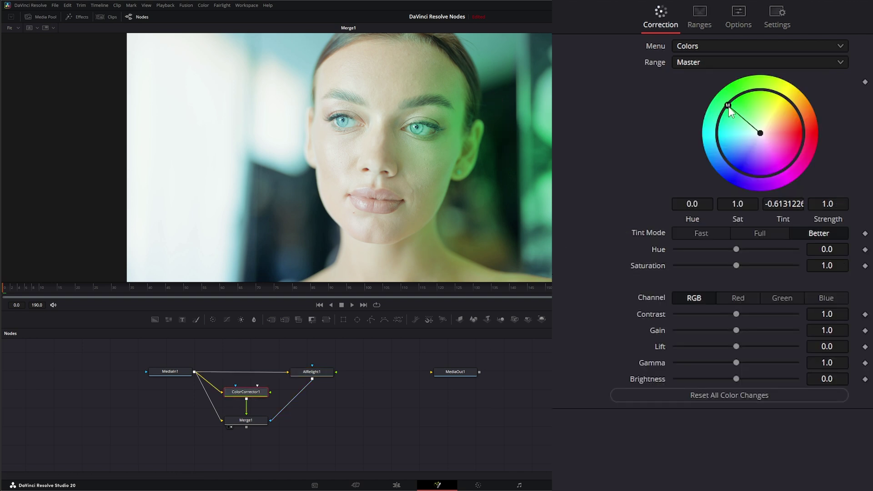
pyautogui.moveTo(727, 105)
pyautogui.mouseDown()
pyautogui.moveTo(786, 71)
pyautogui.moveTo(822, 85)
pyautogui.mouseUp()
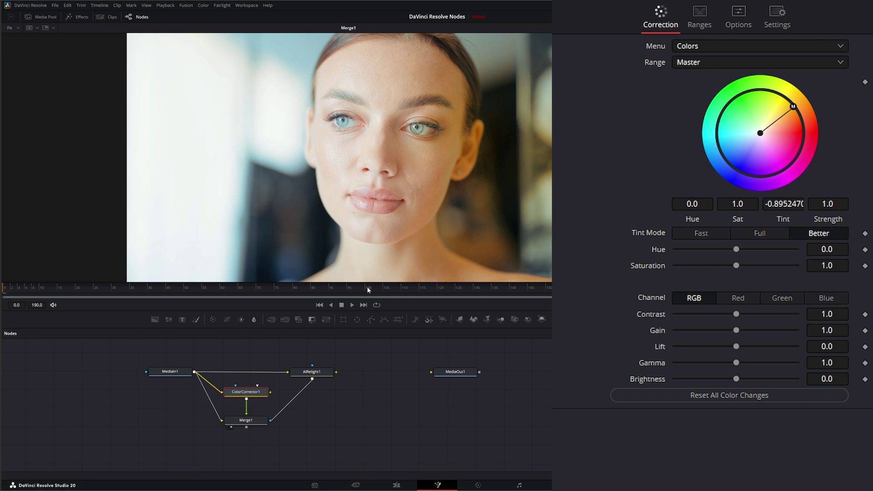
pyautogui.click(352, 306)
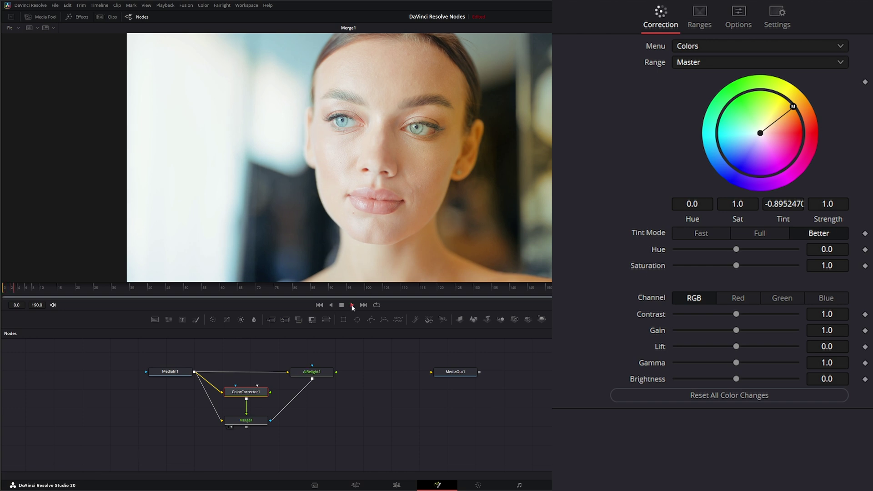